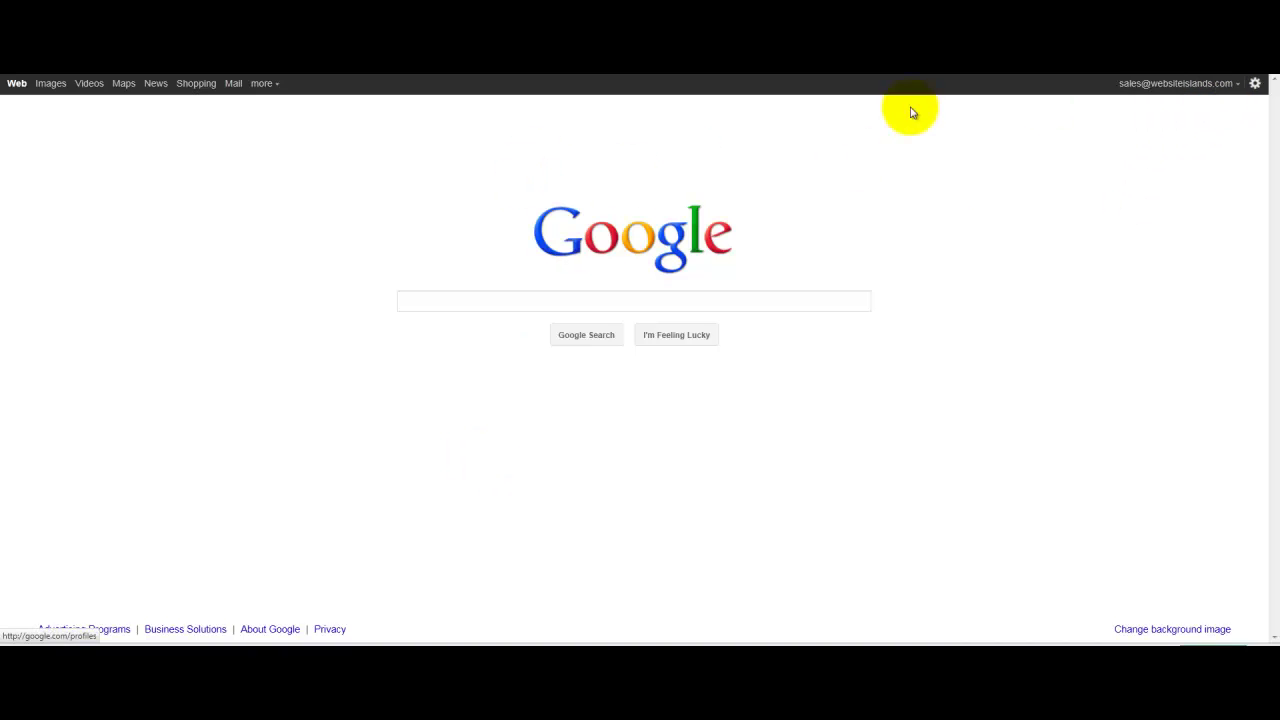
Open the account dropdown from the signed-in account name in the Google Search top bar.
{"action": "left_click", "coordinate": [1227, 87]}
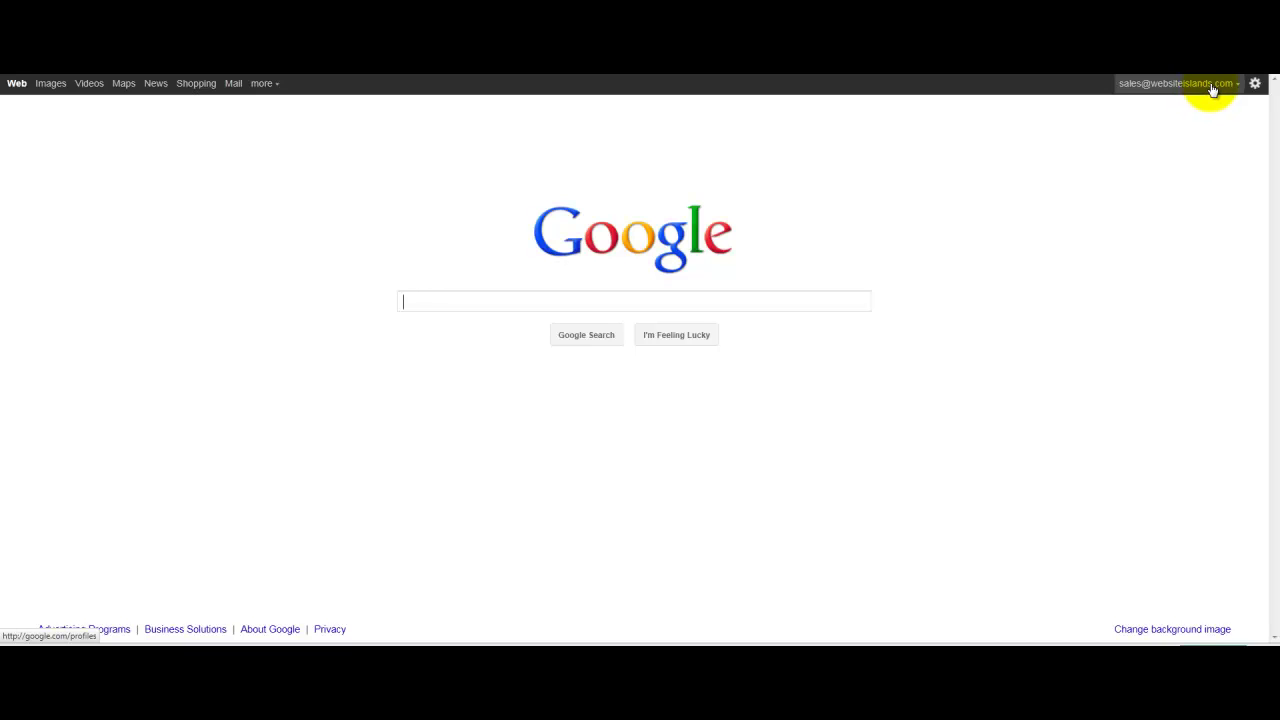
Go to Google Accounts settings and locate Webmaster Tools under My products.
{"action": "left_click", "coordinate": [1213, 87]}
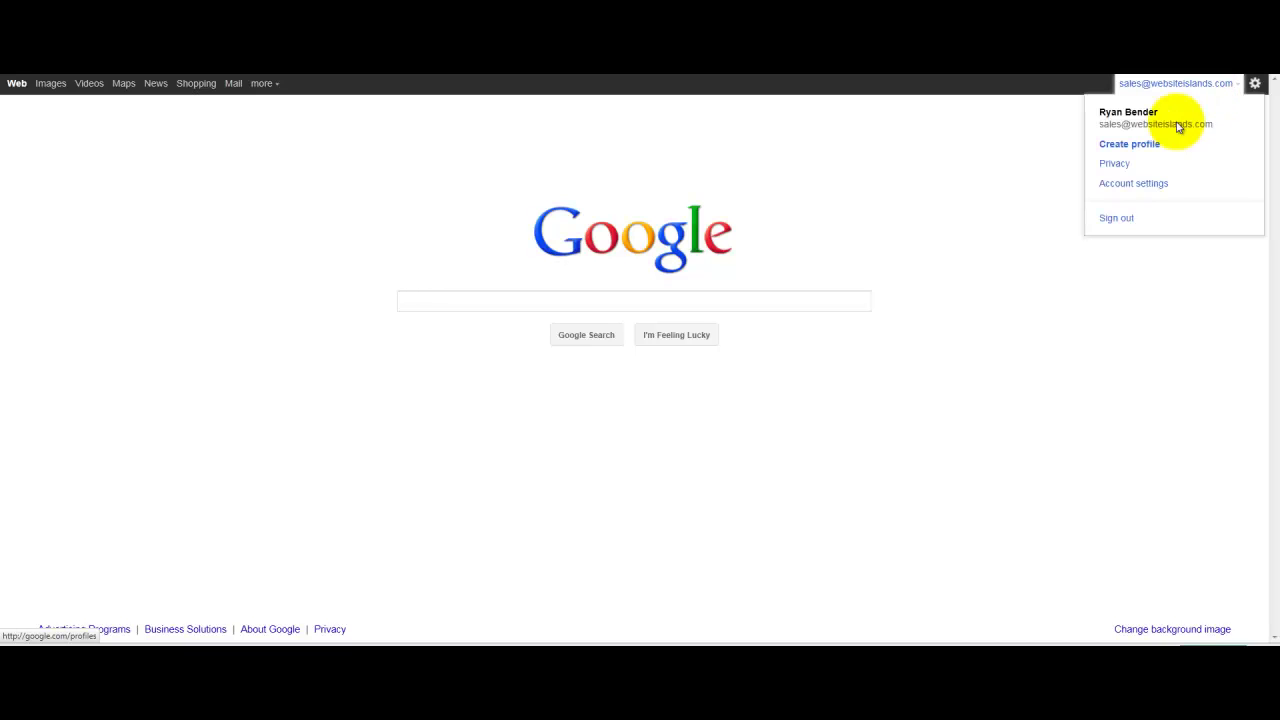
{"action": "left_click", "coordinate": [1122, 186]}
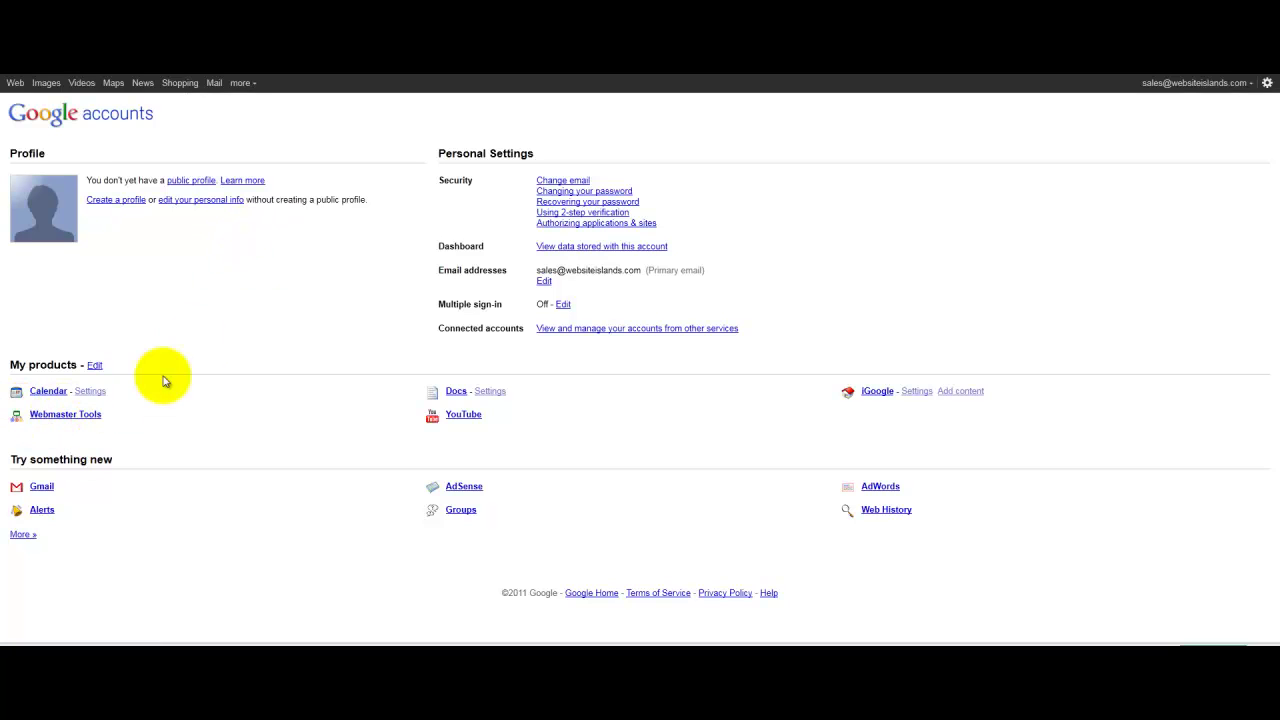
{"action": "left_click_drag", "start_coordinate": [125, 416], "coordinate": [27, 422]}
{"action": "left_click", "coordinate": [1190, 86]}
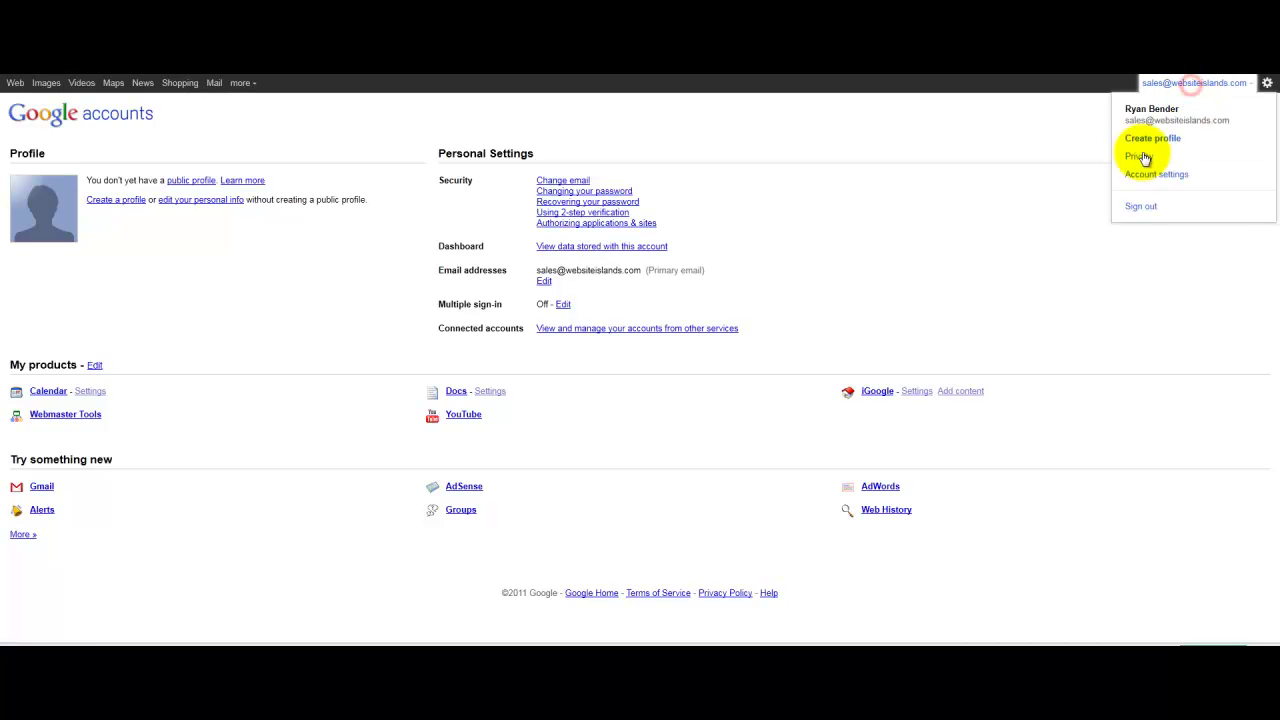
{"action": "left_click", "coordinate": [189, 422]}
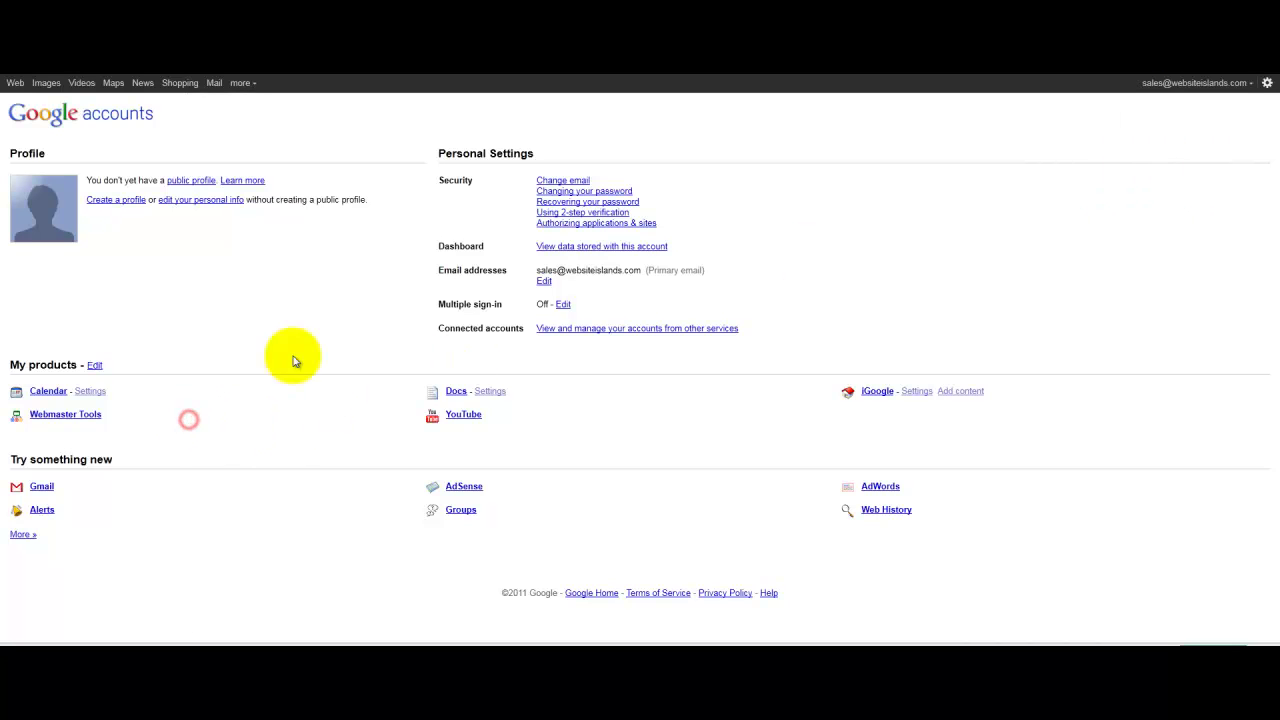
{"action": "left_click", "coordinate": [61, 418]}
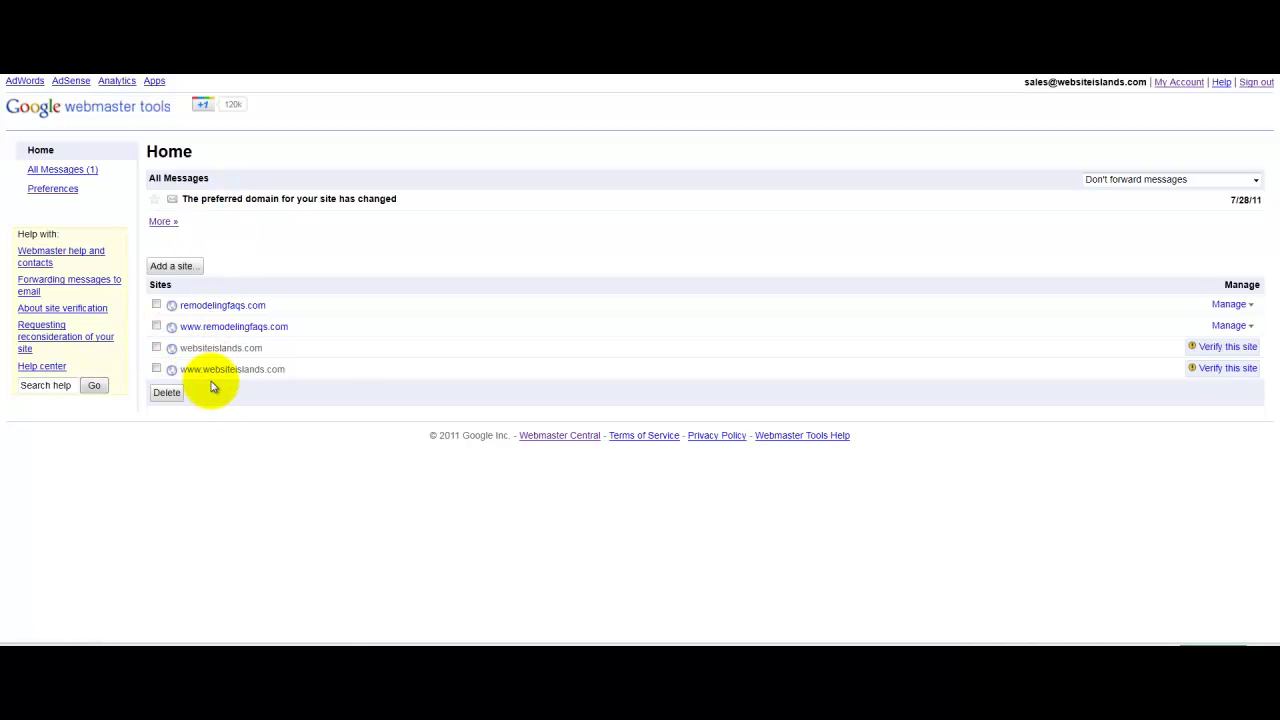
{"action": "left_click", "coordinate": [157, 369]}
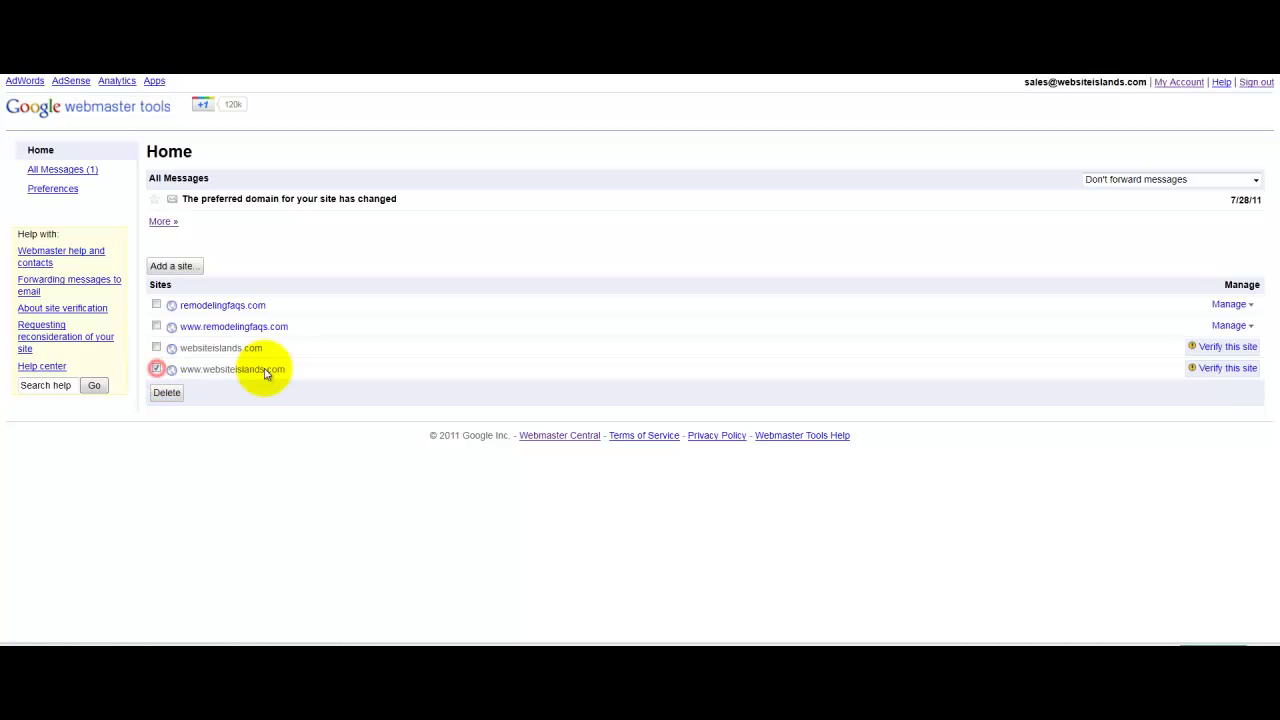
{"action": "left_click", "coordinate": [178, 268]}
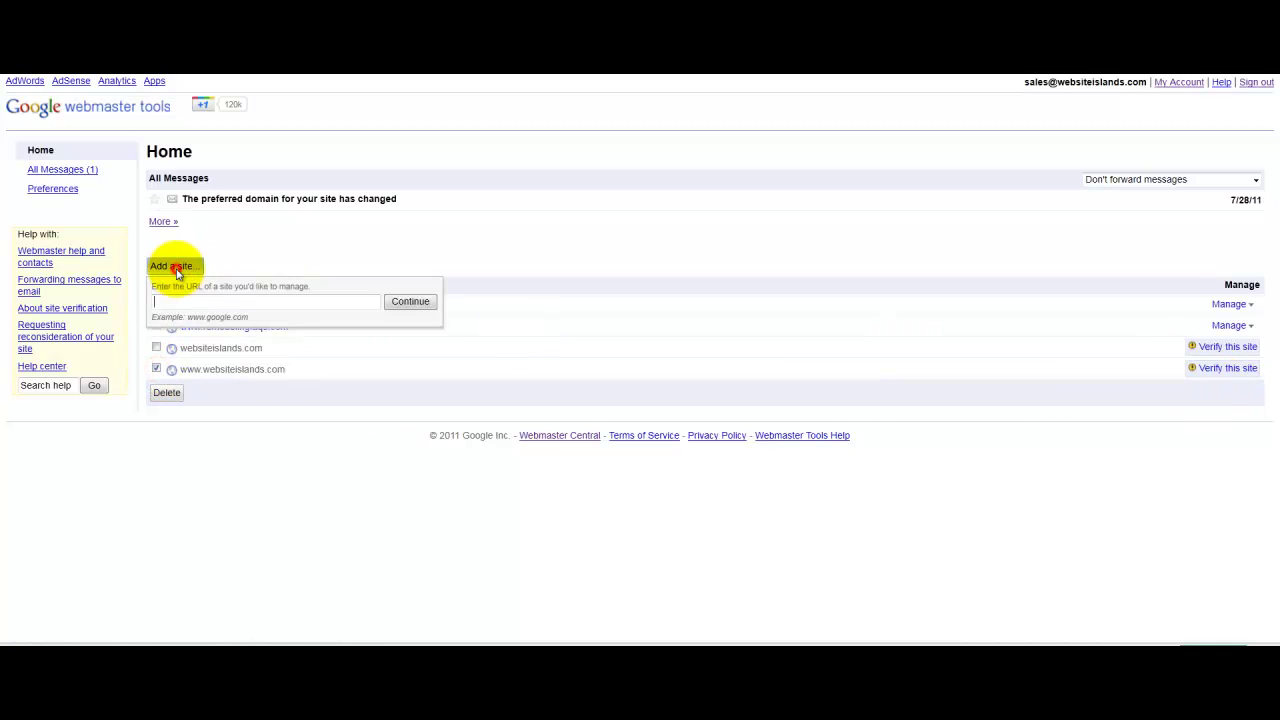
{"action": "left_click", "coordinate": [180, 300]}
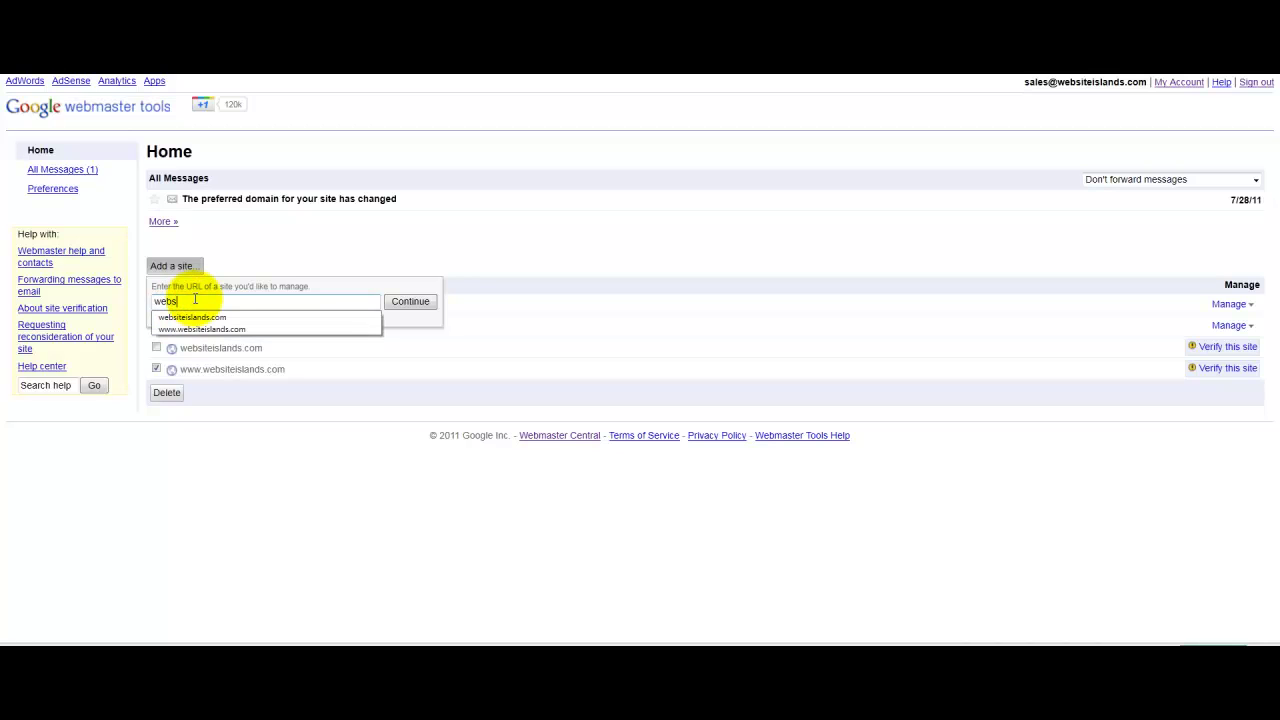
{"action": "left_click", "coordinate": [526, 263]}
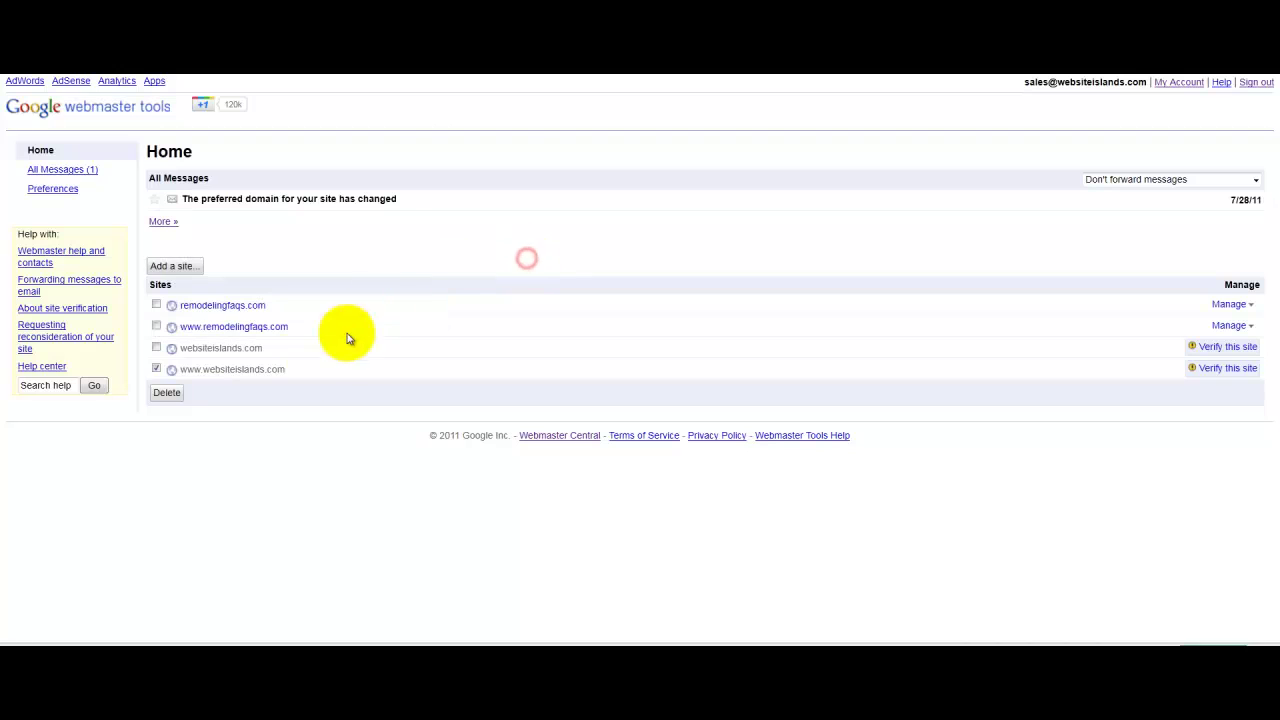
{"action": "left_click", "coordinate": [1210, 372]}
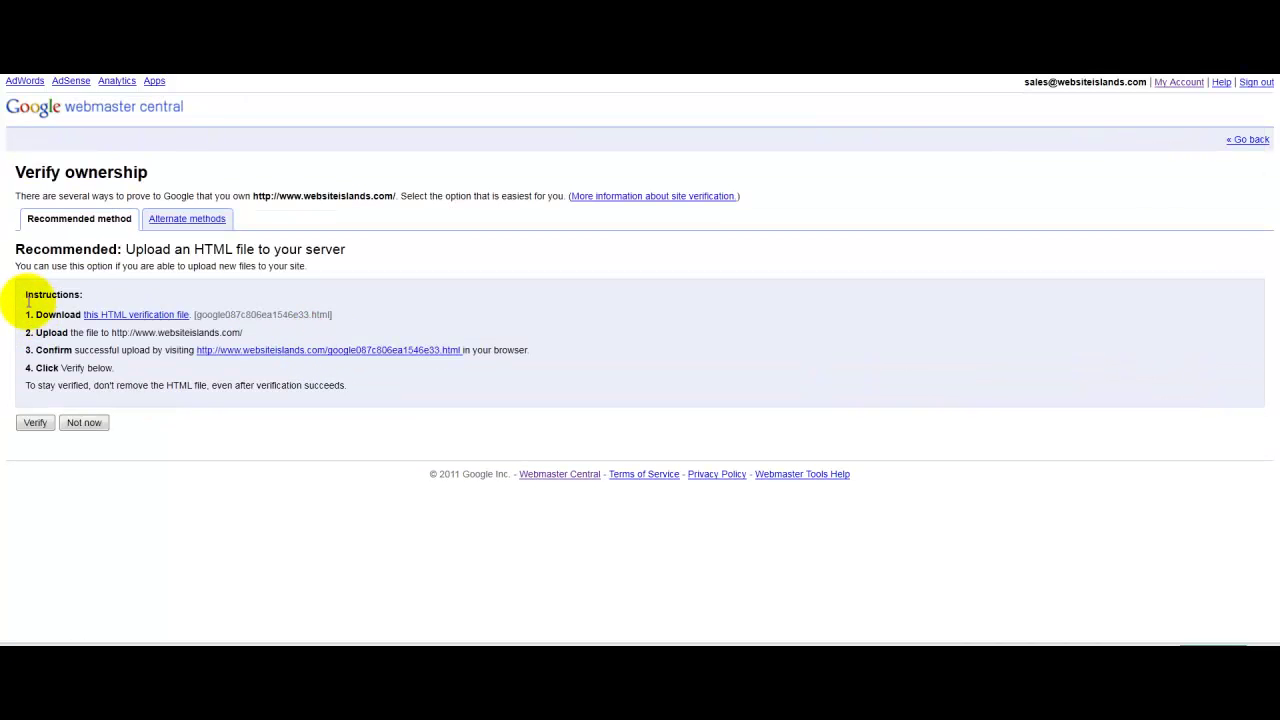
{"action": "mouse_move", "coordinate": [29, 316]}
{"action": "left_mouse_down"}
{"action": "mouse_move", "coordinate": [86, 400]}
{"action": "mouse_move", "coordinate": [34, 363]}
{"action": "mouse_move", "coordinate": [38, 312]}
{"action": "mouse_move", "coordinate": [25, 293]}
{"action": "left_mouse_up"}
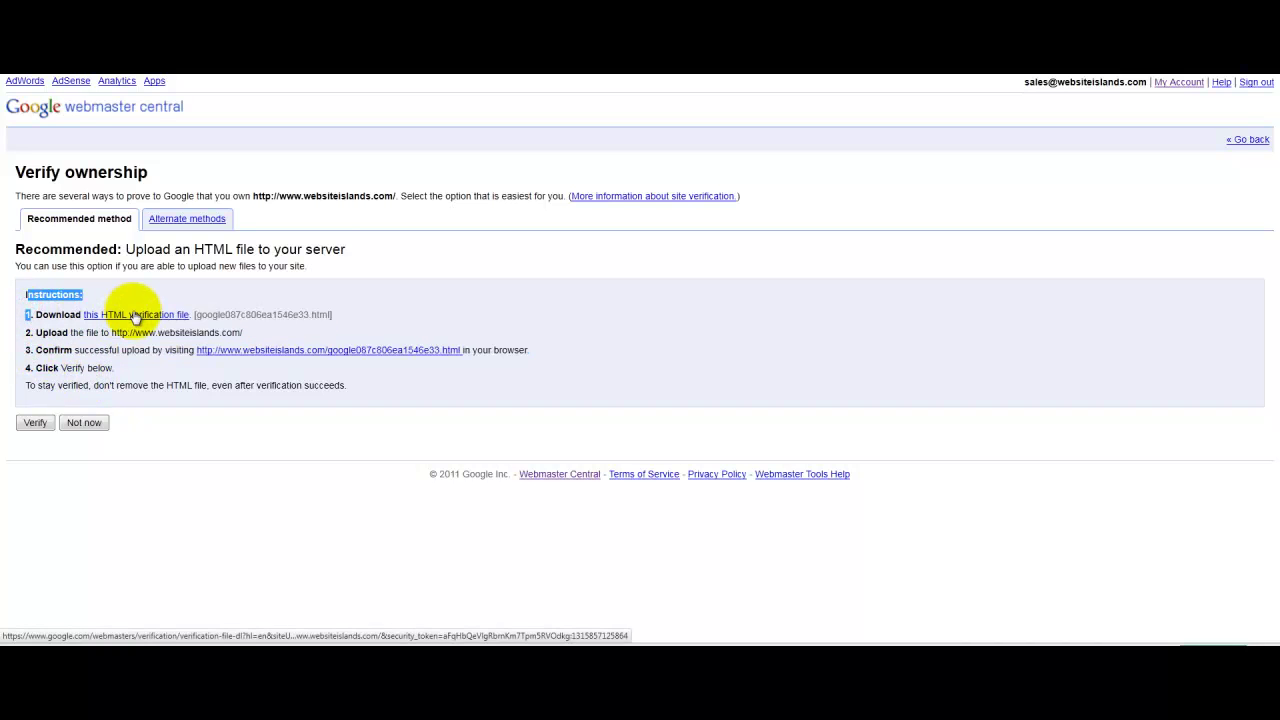
{"action": "left_click", "coordinate": [135, 316]}
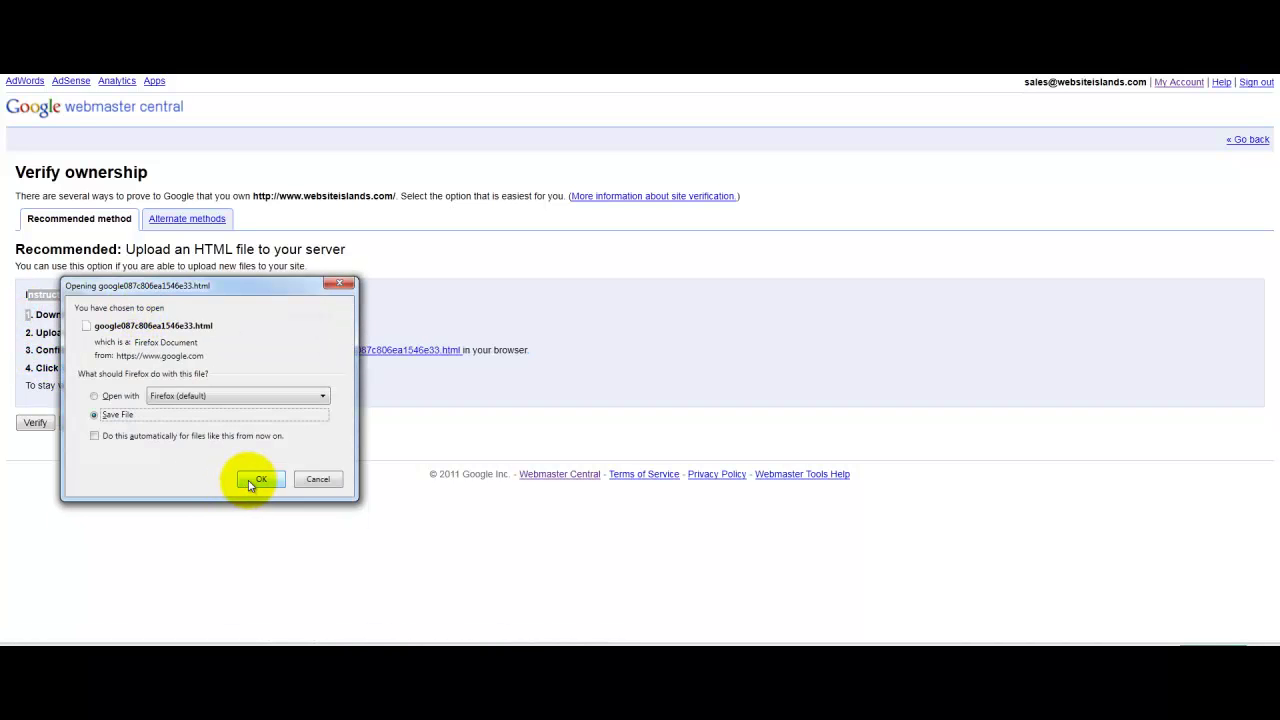
{"action": "left_click", "coordinate": [314, 482]}
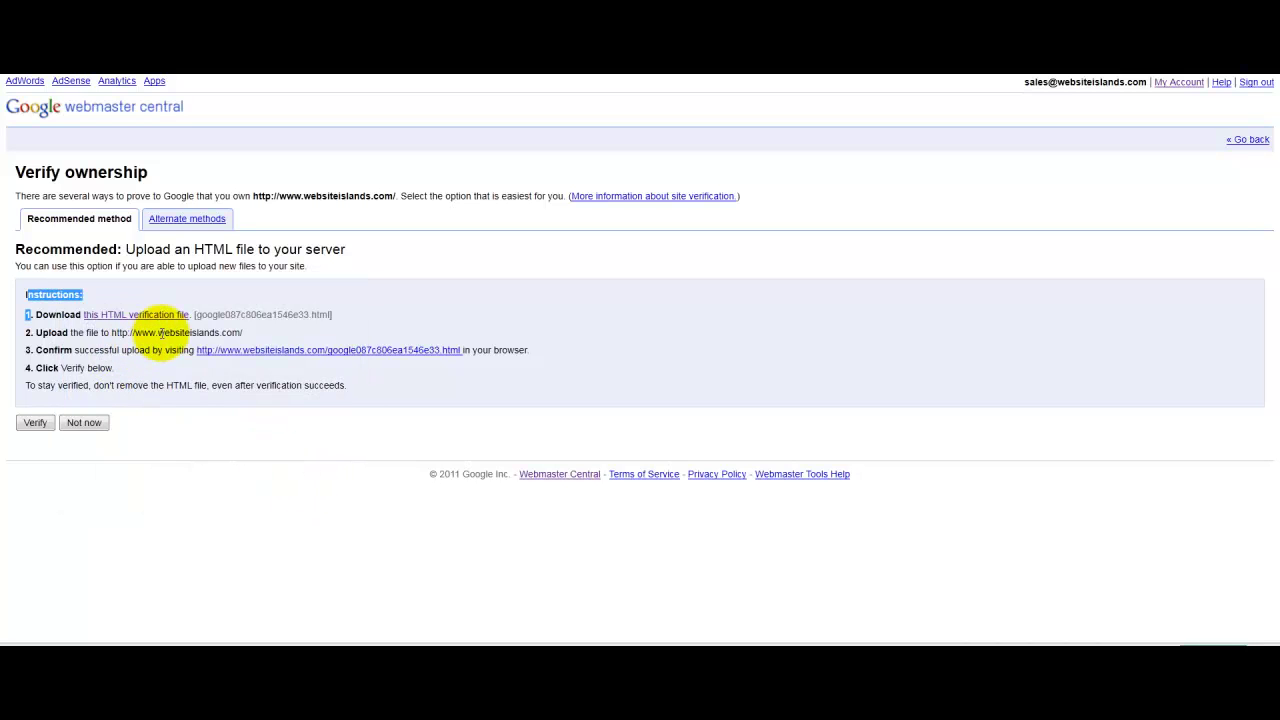
{"action": "left_click_drag", "start_coordinate": [158, 333], "coordinate": [243, 334]}
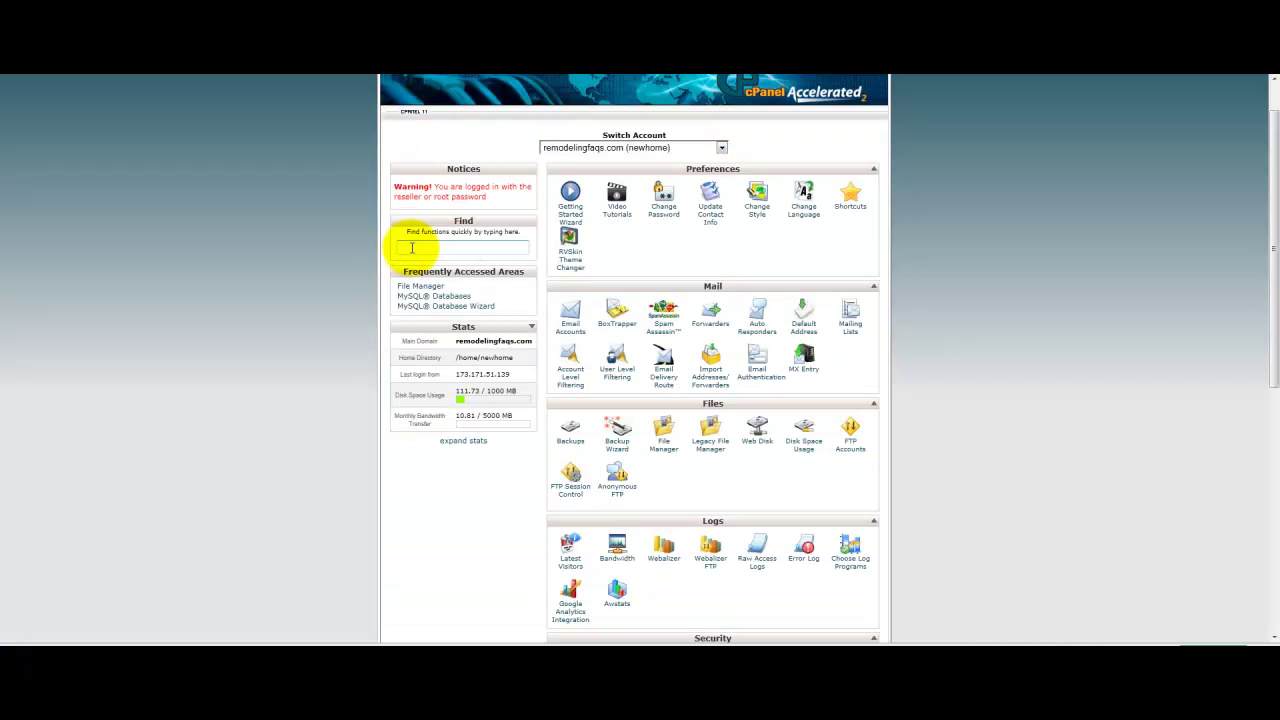
{"action": "left_click", "coordinate": [410, 247]}
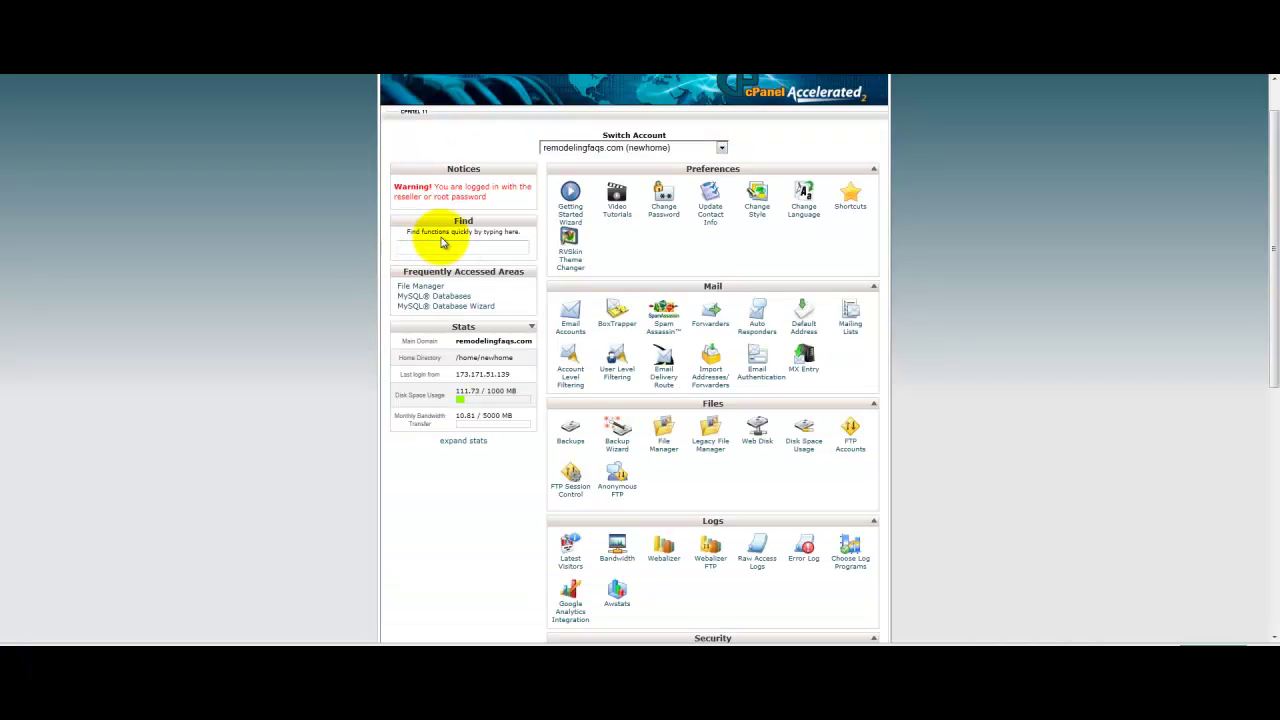
{"action": "type", "text": "www"}
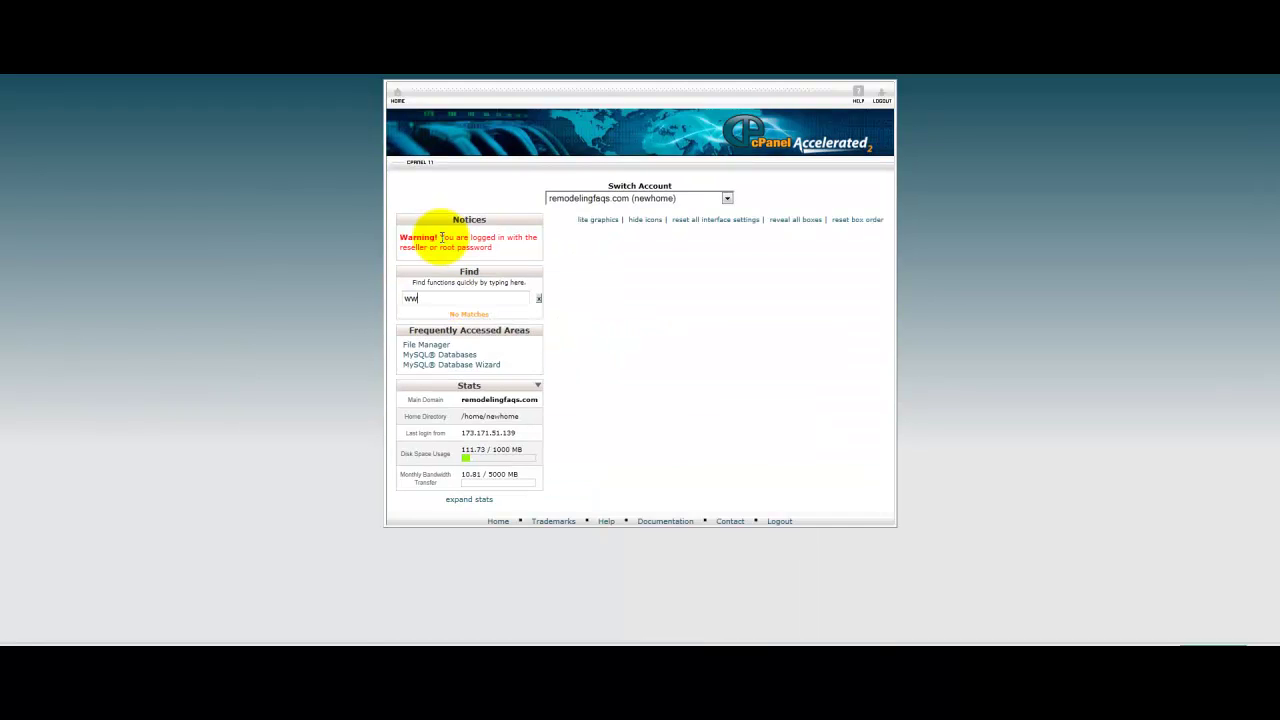
{"action": "key", "text": "BackSpace"}
{"action": "key", "text": "BackSpace"}
{"action": "key", "text": "BackSpace"}
{"action": "type", "text": "yoursite.com/cpanel"}
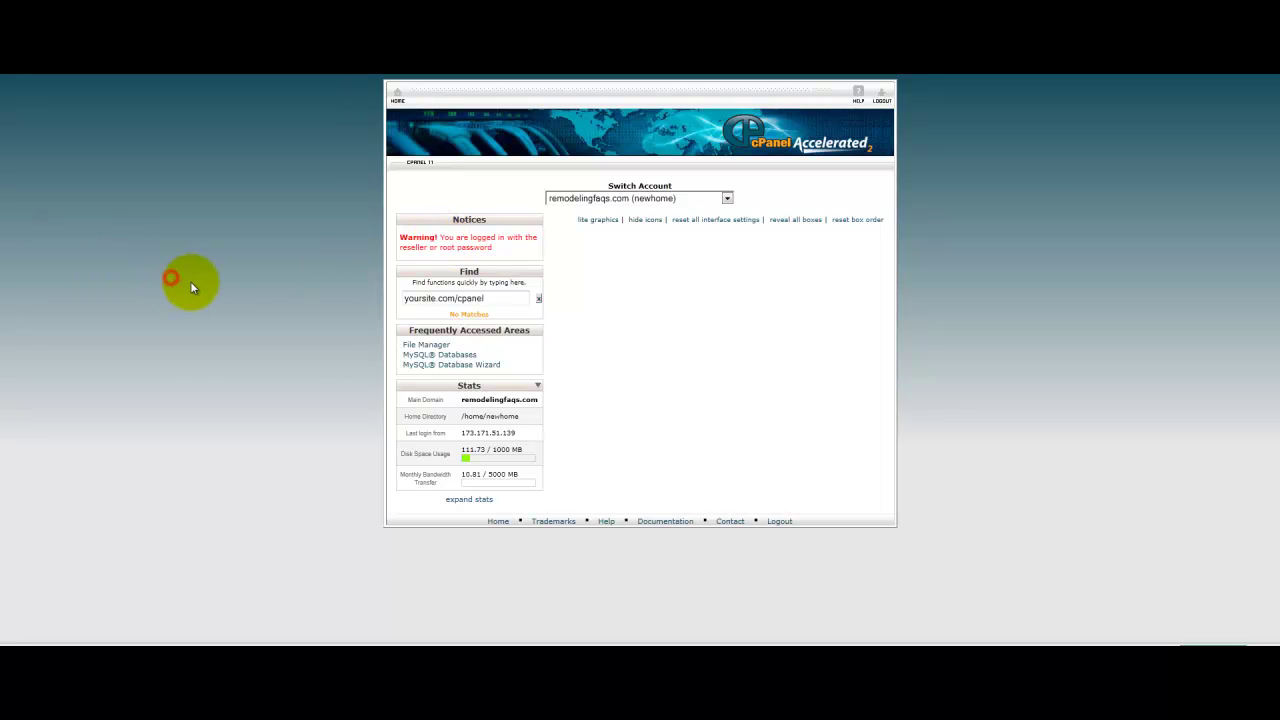
{"action": "left_click_drag", "start_coordinate": [497, 299], "coordinate": [212, 321]}
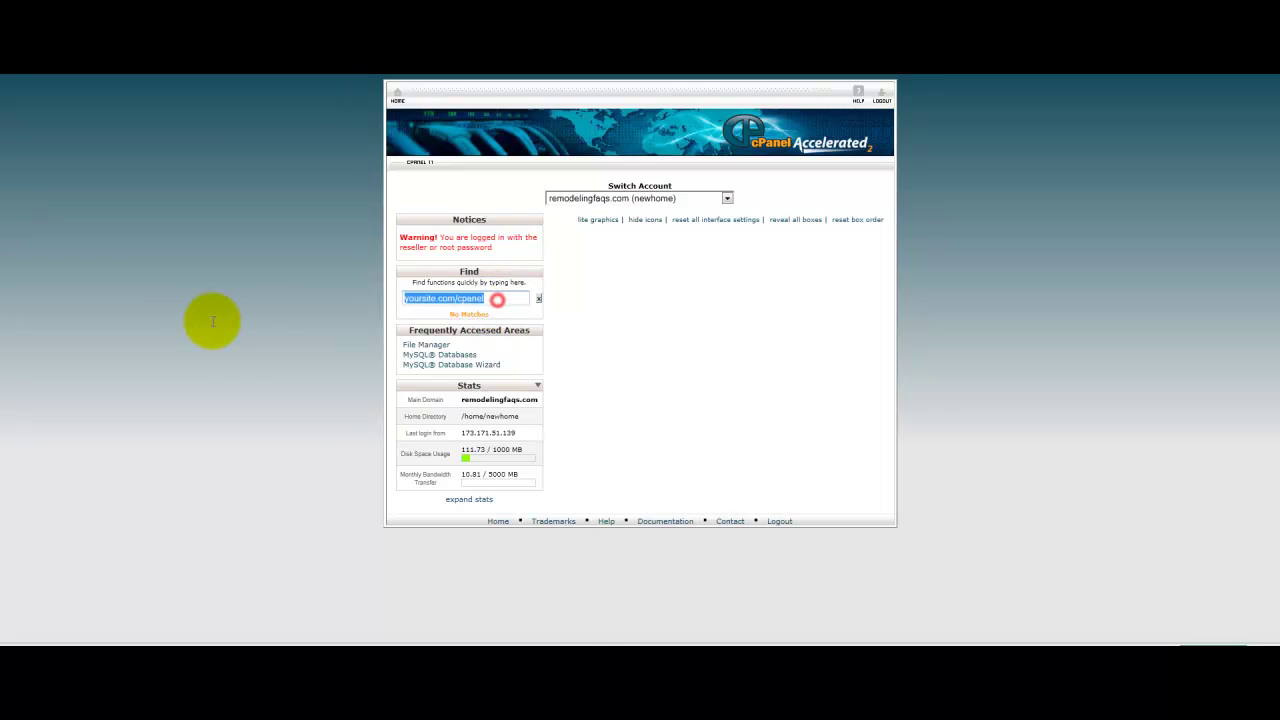
{"action": "key", "text": "BackSpace"}
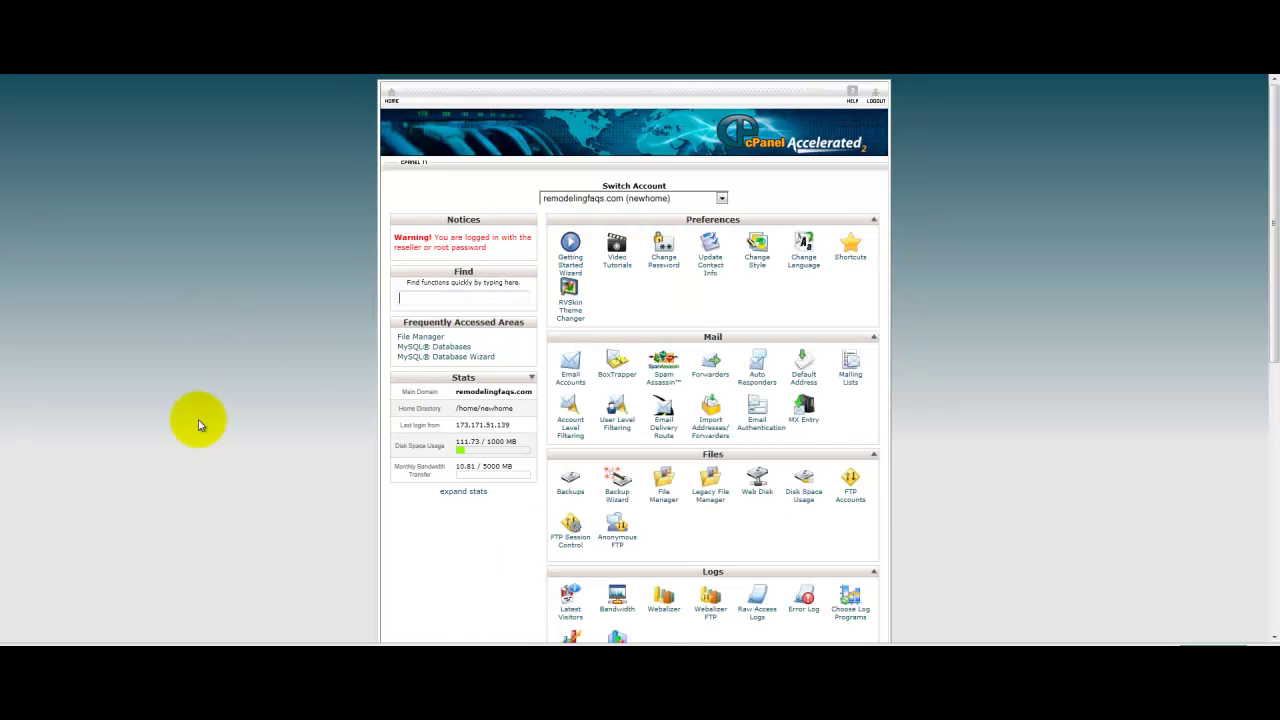
{"action": "scroll", "coordinate": [238, 450], "scroll_direction": "down", "scroll_amount": 1}
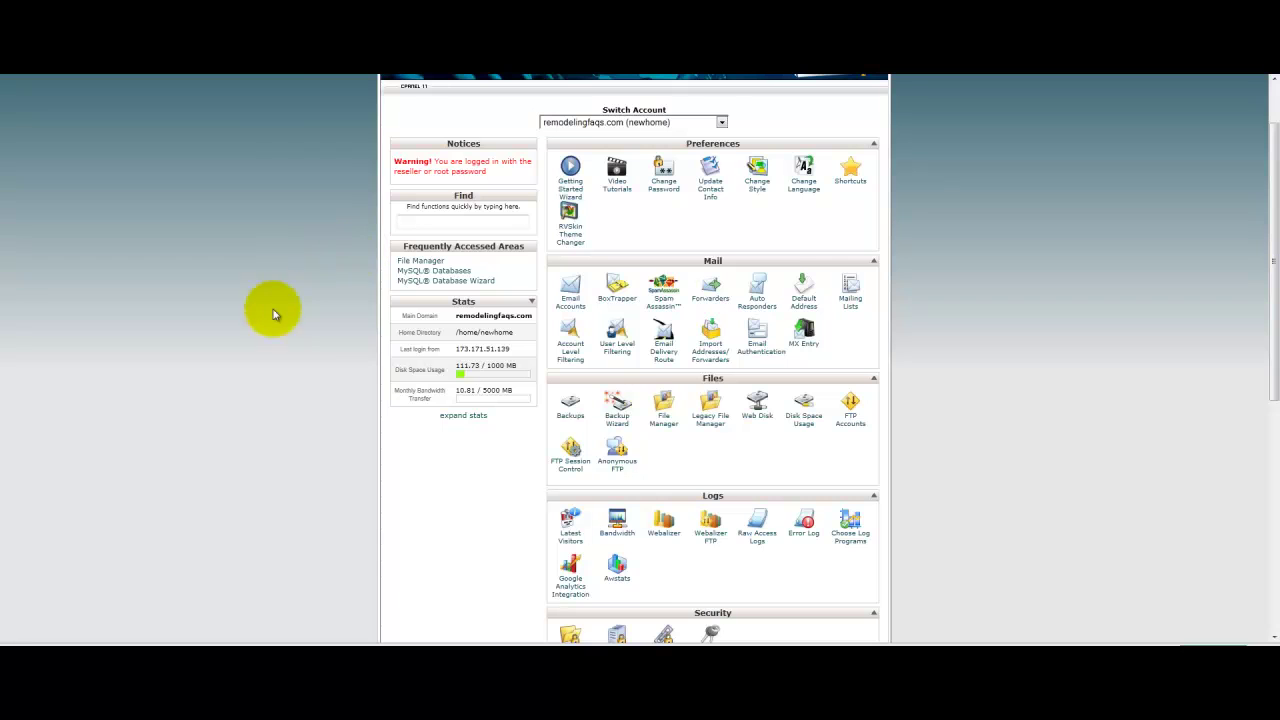
{"action": "scroll", "coordinate": [350, 342], "scroll_direction": "down", "scroll_amount": 1}
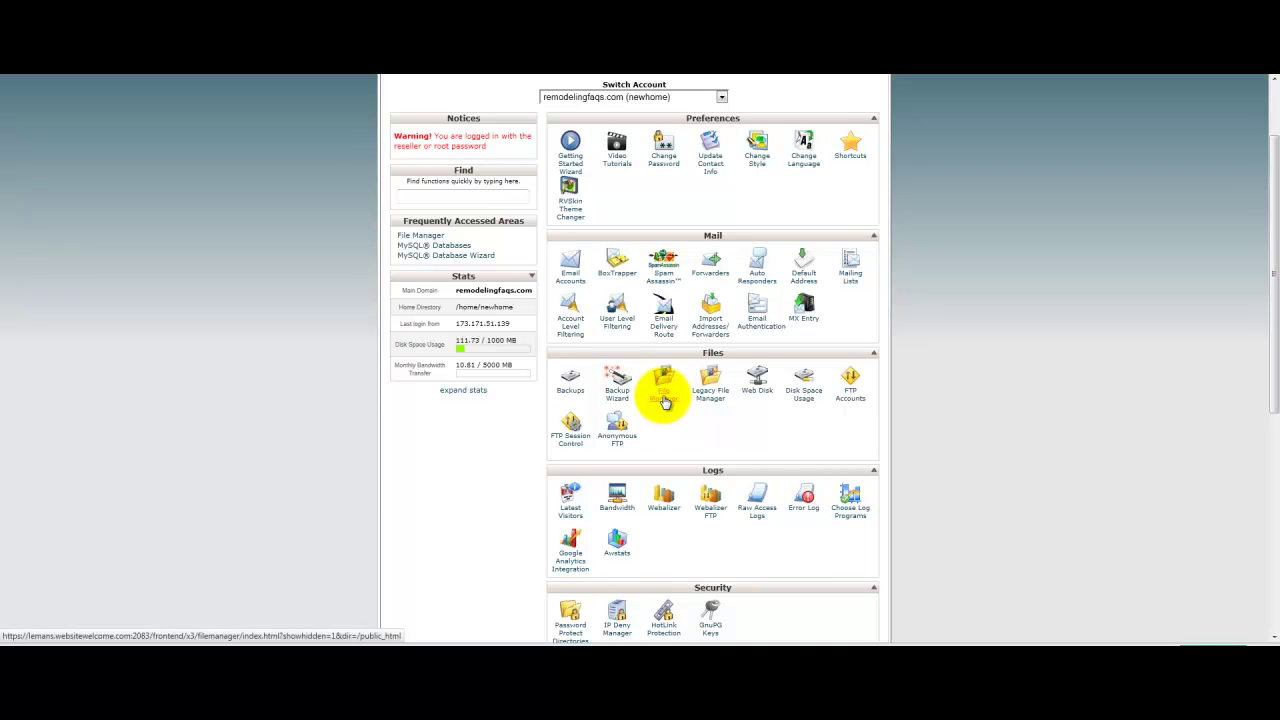
{"action": "scroll", "coordinate": [665, 402], "scroll_direction": "down", "scroll_amount": 1}
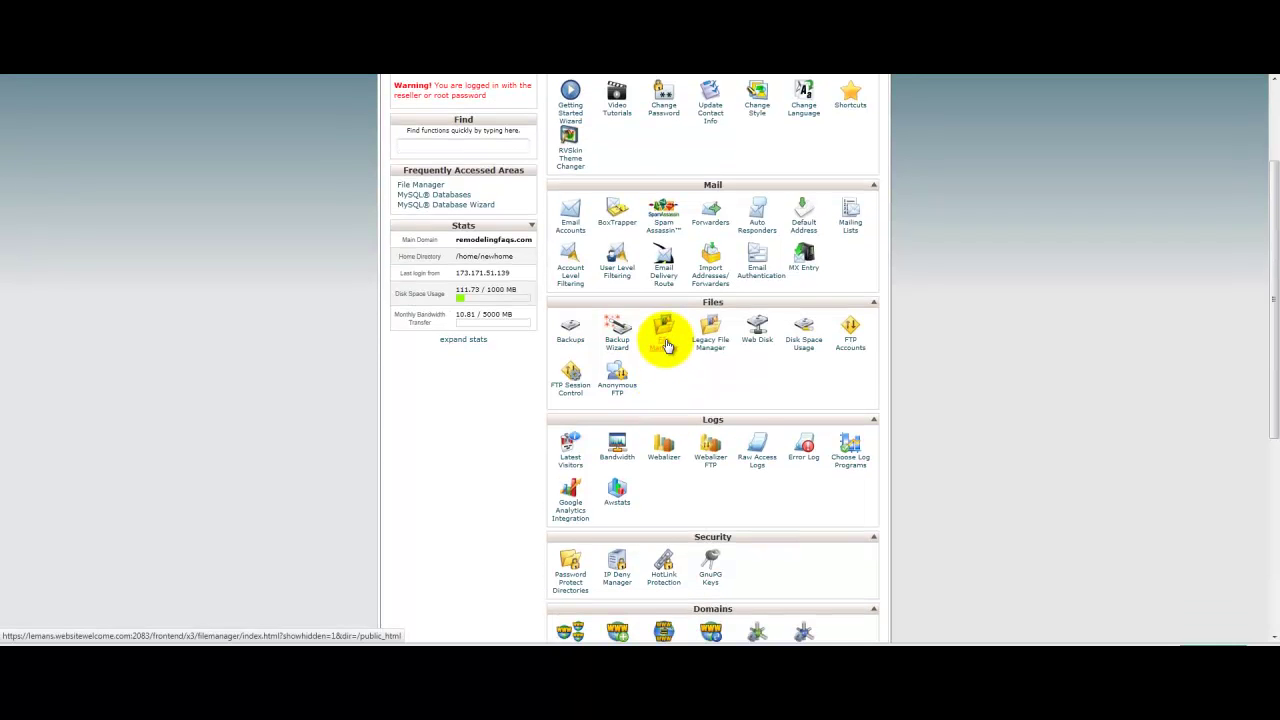
Open cPanel File Manager and scroll through the public_html file list.
{"action": "left_click", "coordinate": [665, 343]}
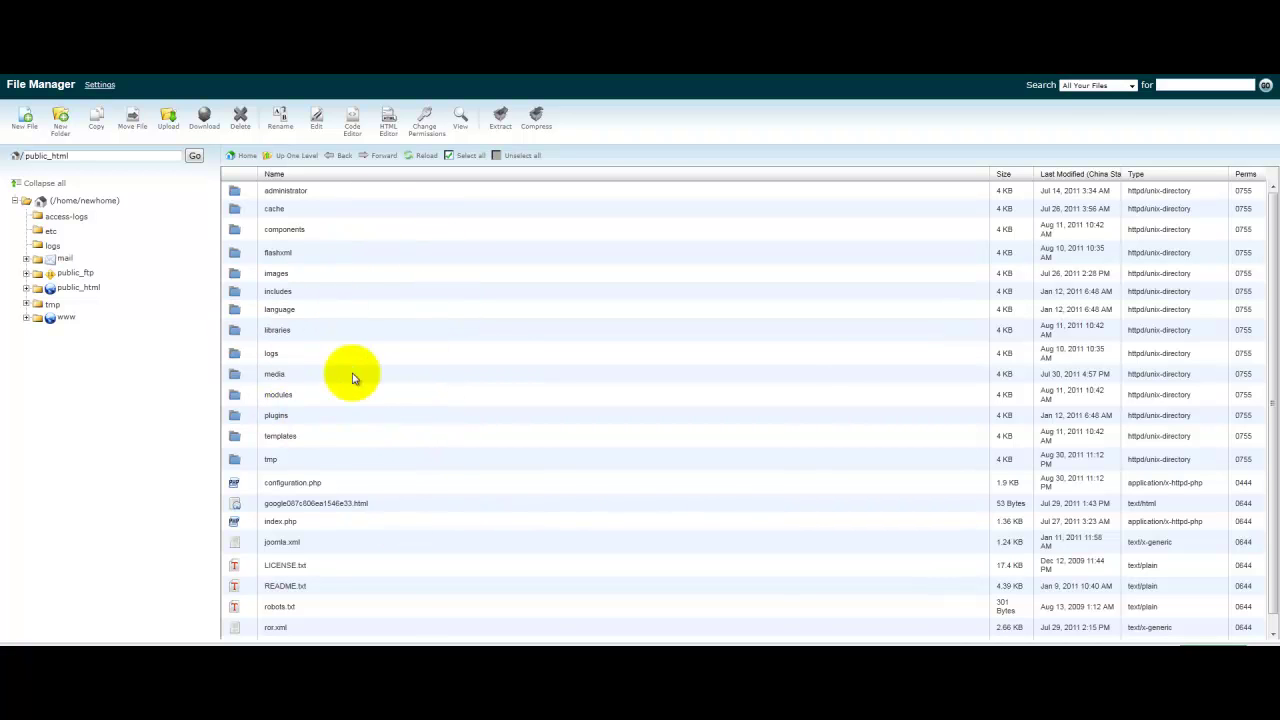
{"action": "scroll", "coordinate": [360, 437], "scroll_direction": "down", "scroll_amount": 1}
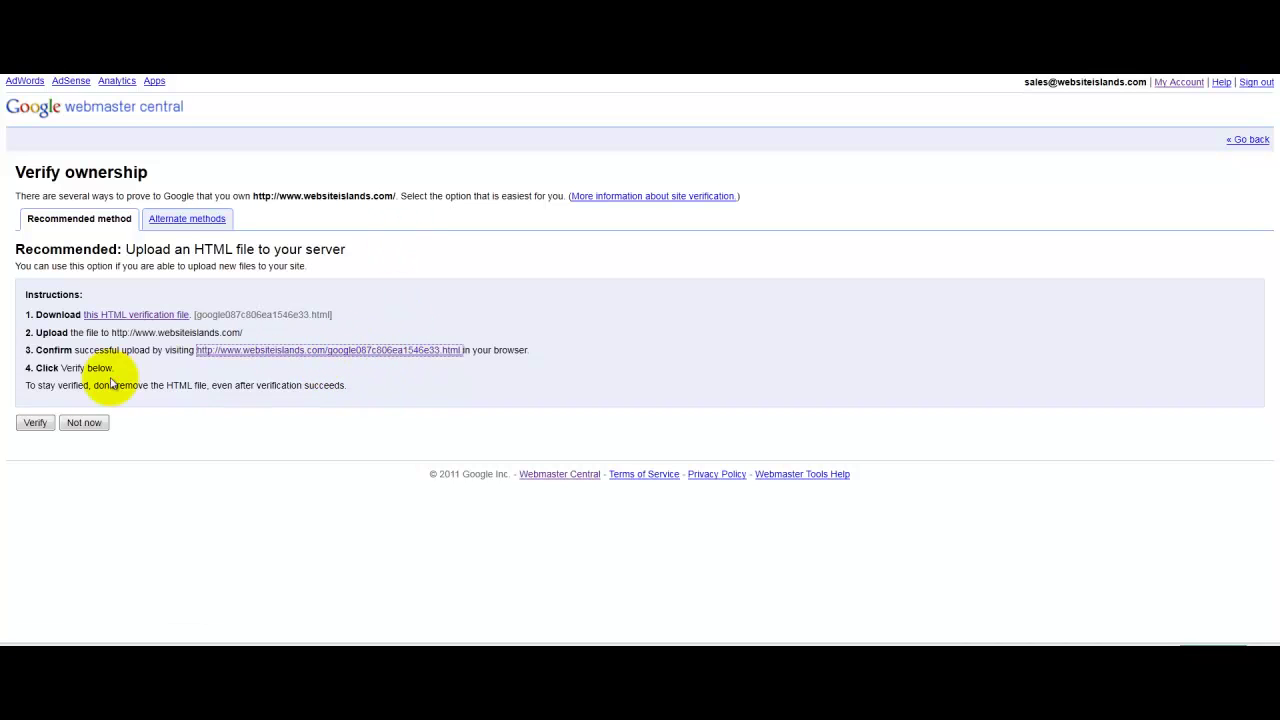
{"action": "left_click", "coordinate": [35, 422]}
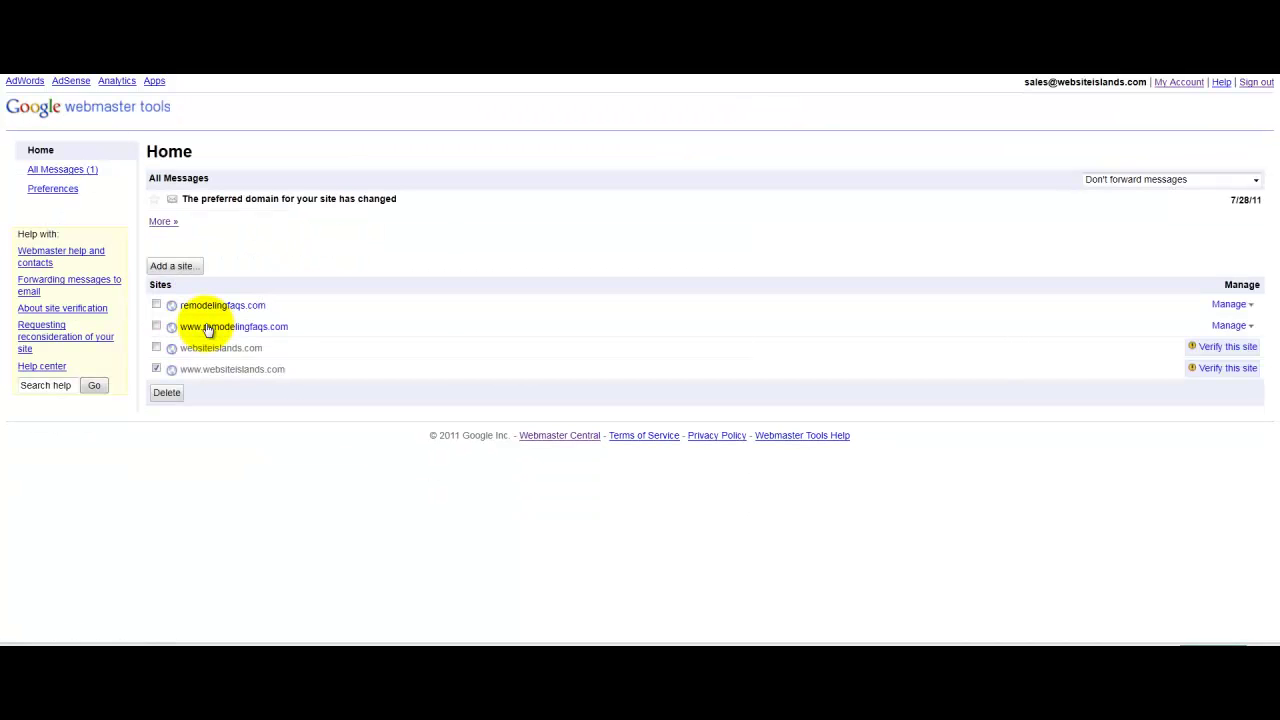
{"action": "left_click", "coordinate": [1238, 326]}
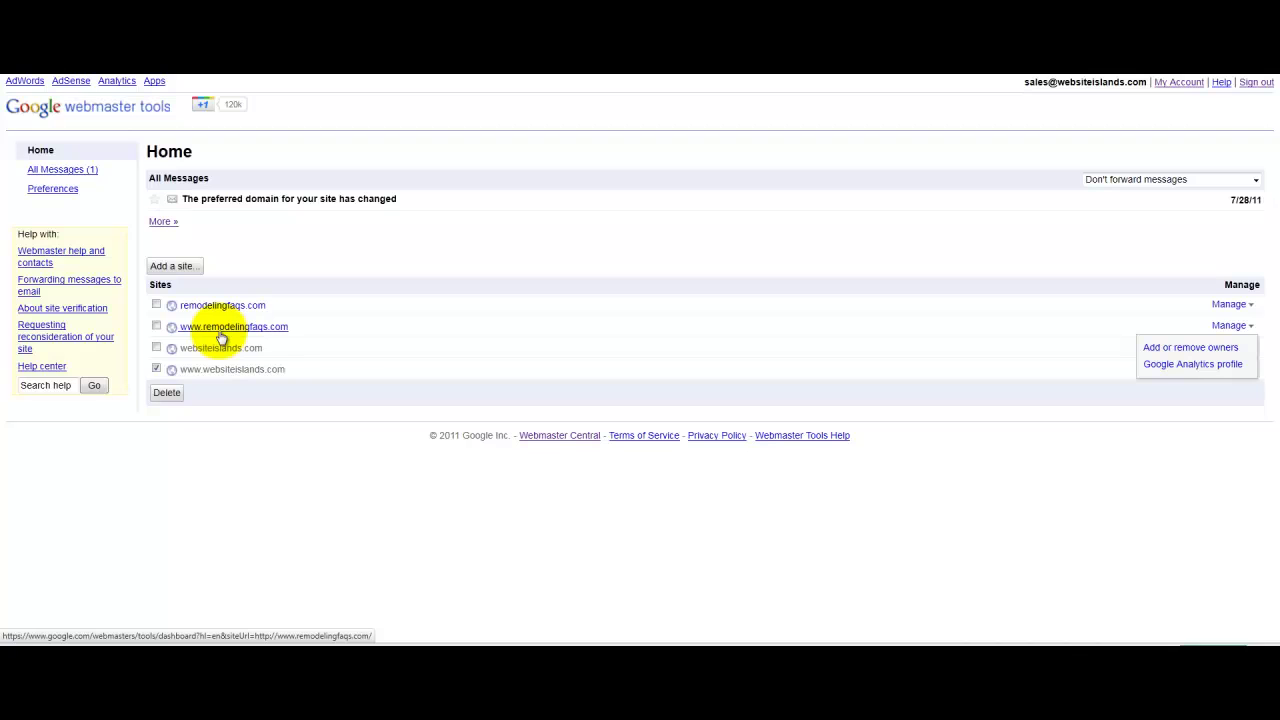
{"action": "left_click", "coordinate": [277, 479]}
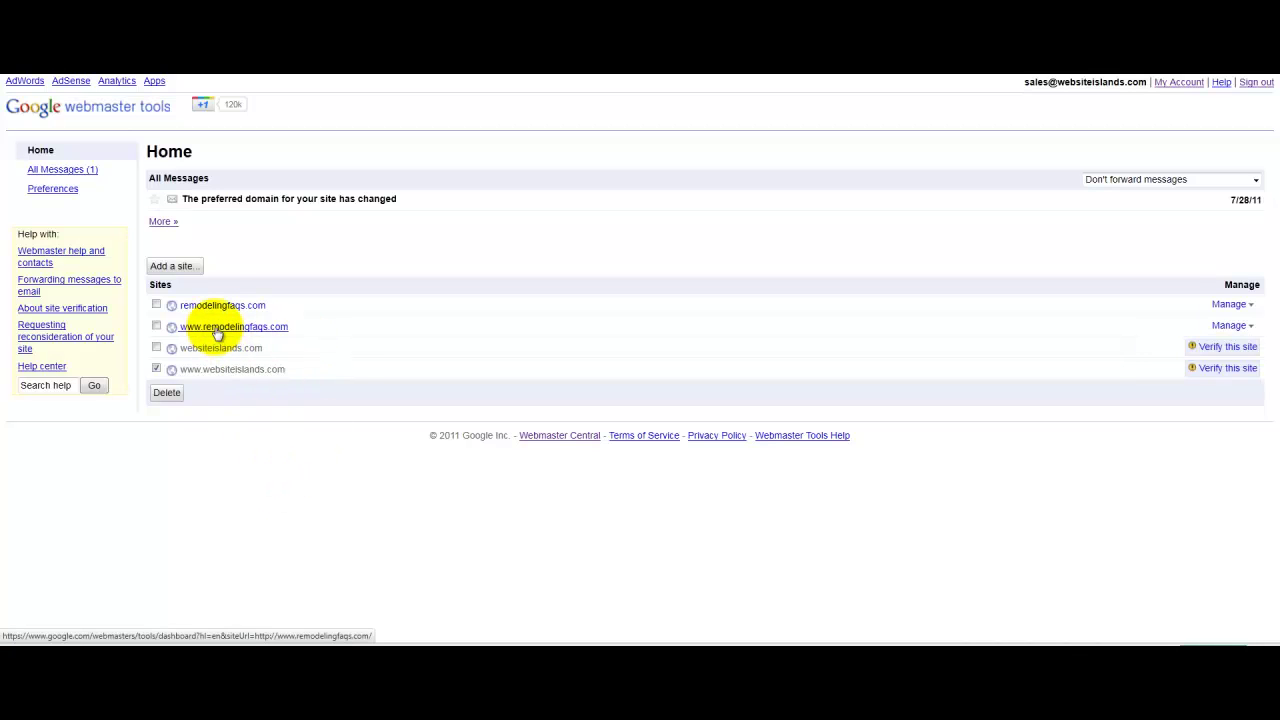
{"action": "left_click", "coordinate": [219, 307]}
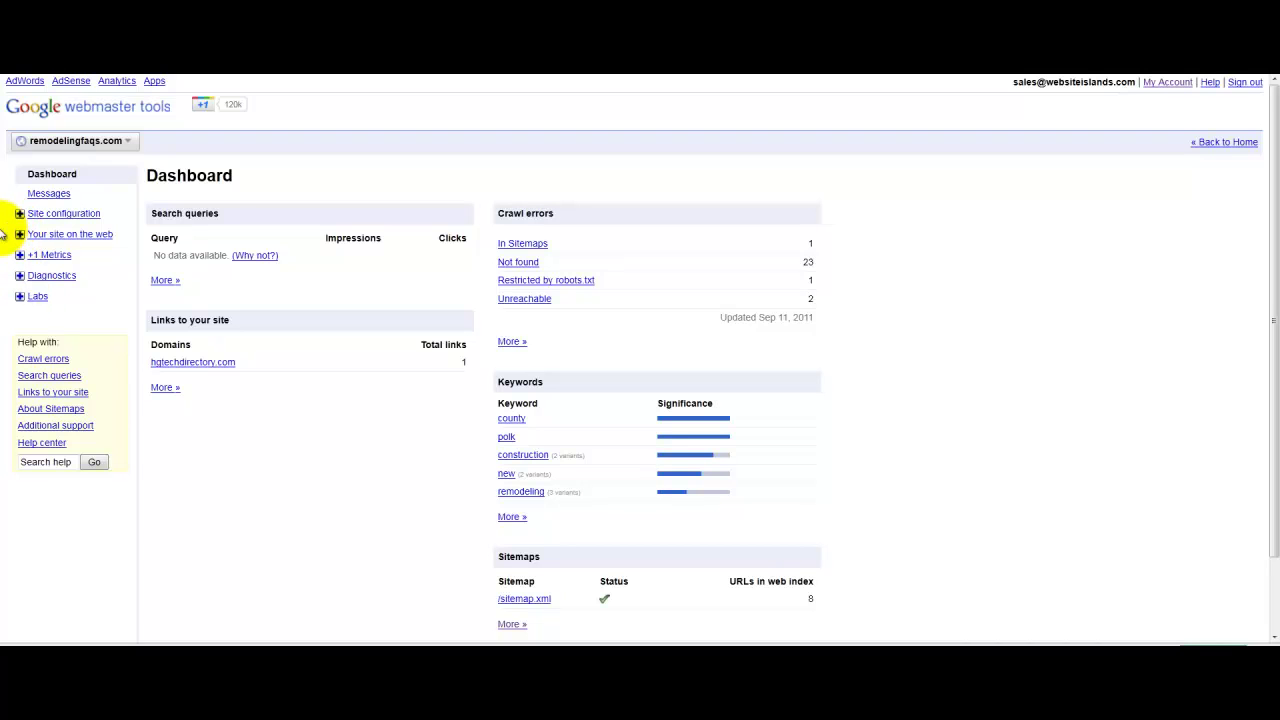
{"action": "left_click", "coordinate": [57, 216]}
{"action": "left_click", "coordinate": [53, 235]}
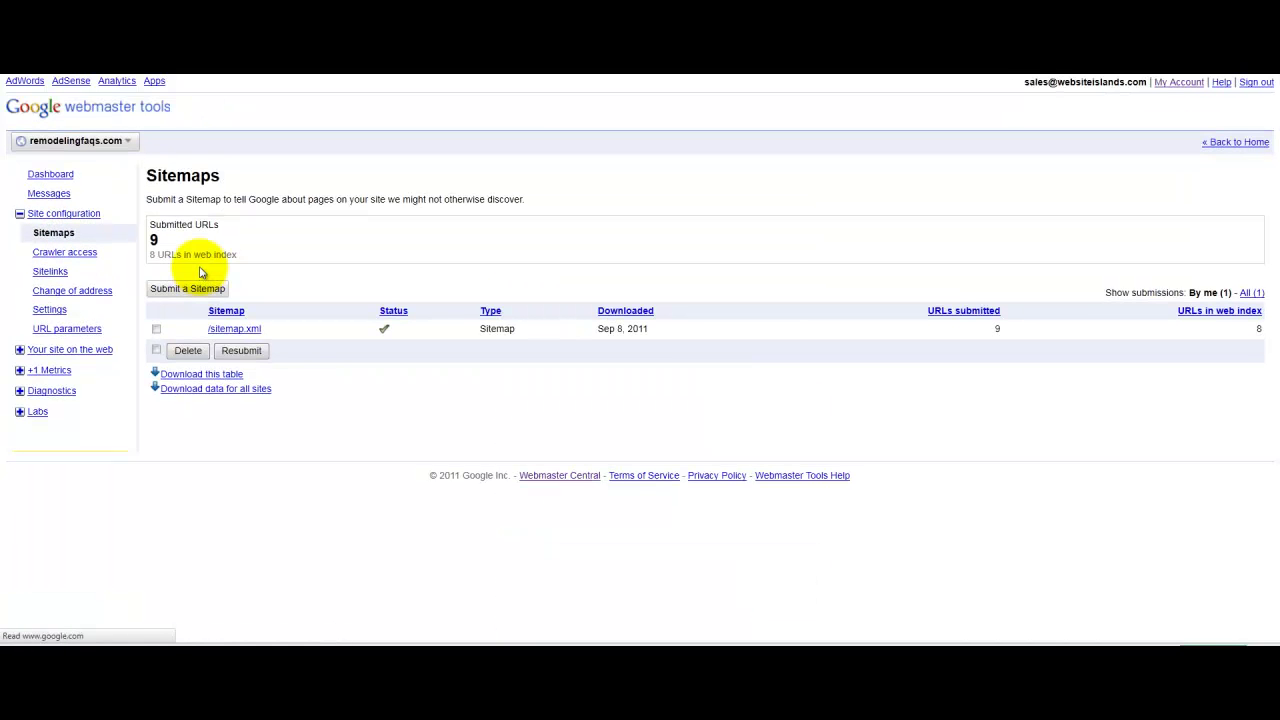
Open and close the Submit a Sitemap form without submitting, keeping /sitemap.xml as the only sitemap.
{"action": "left_click", "coordinate": [170, 294]}
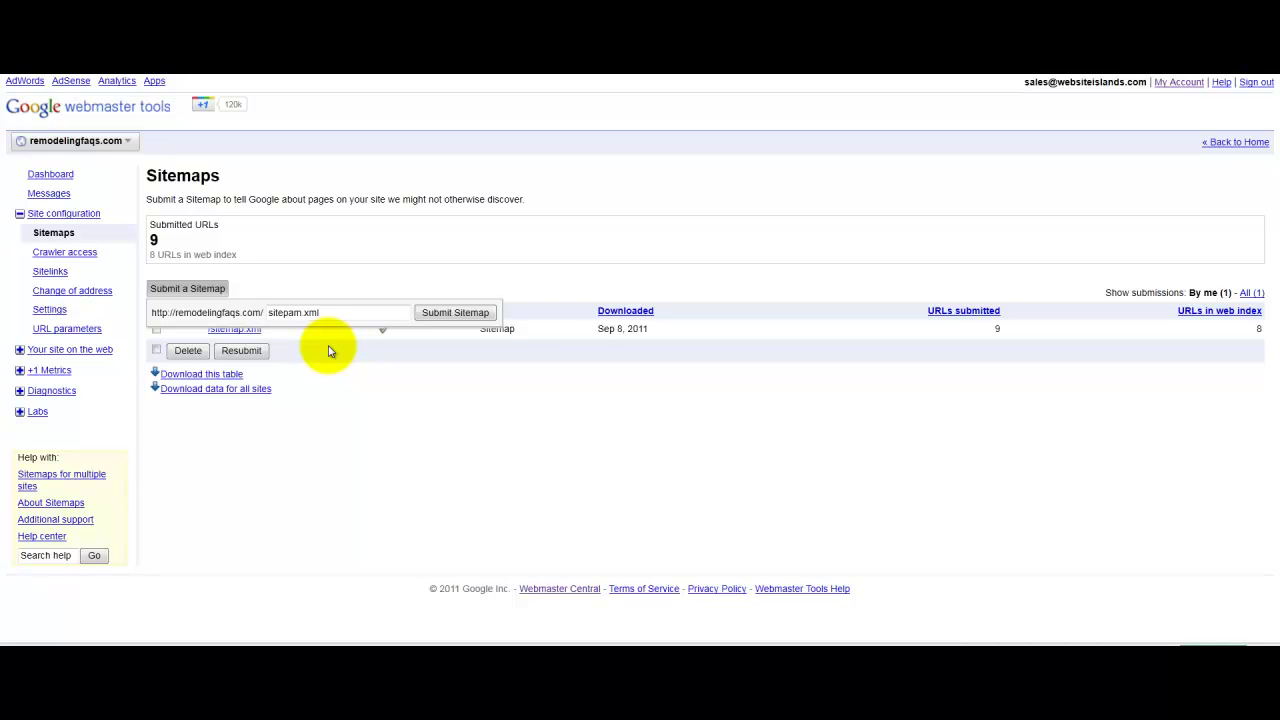
{"action": "left_click_drag", "start_coordinate": [321, 313], "coordinate": [304, 313]}
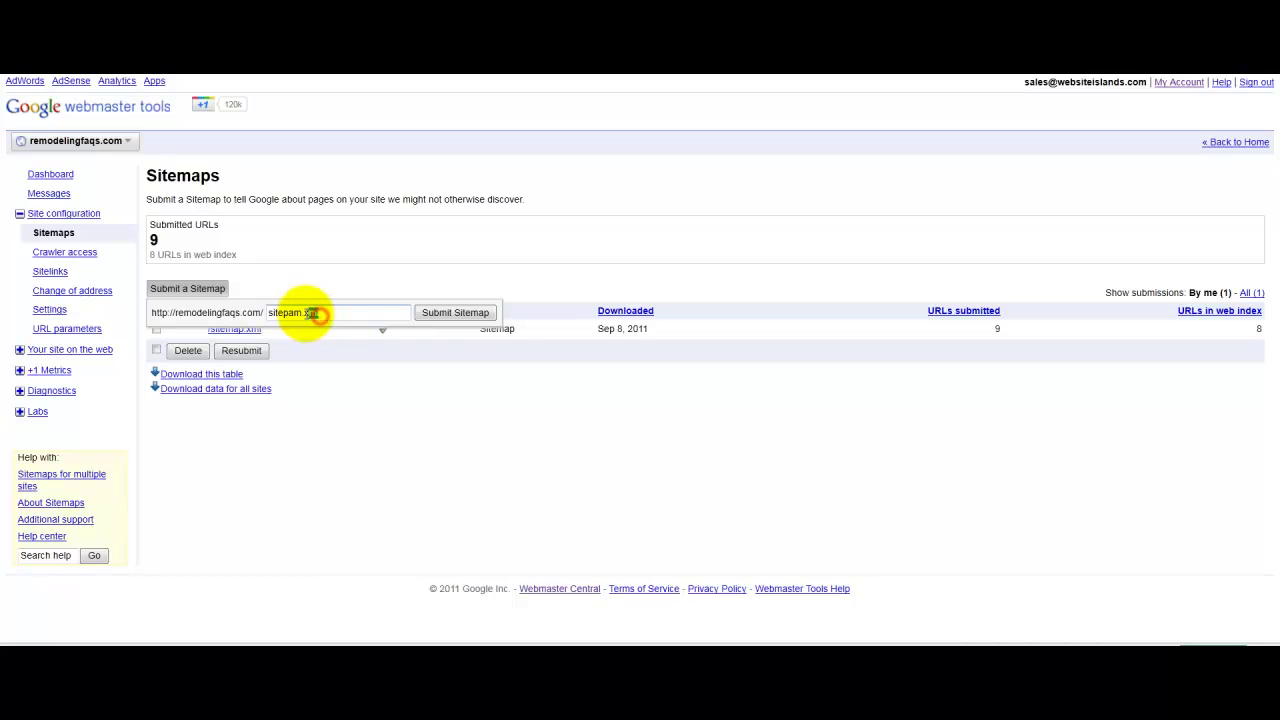
{"action": "left_click", "coordinate": [350, 413]}
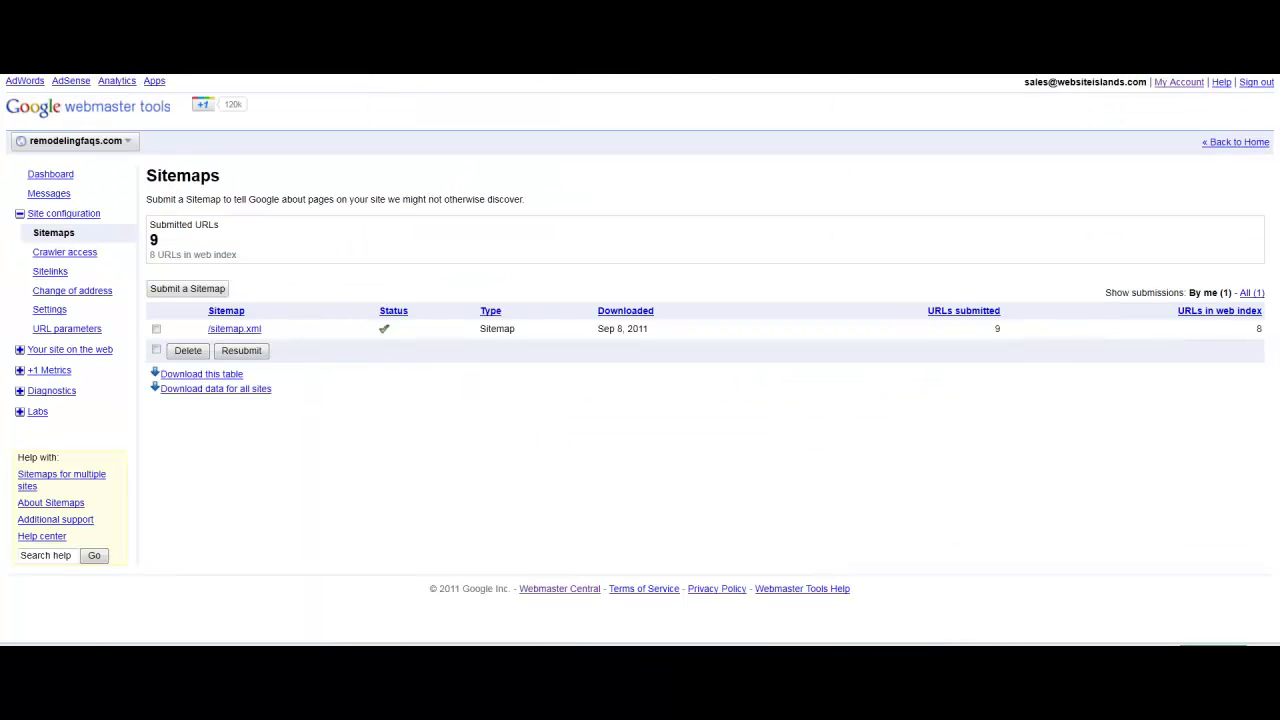
{"action": "left_click", "coordinate": [181, 292]}
{"action": "type", "text": "sitepam.xml"}
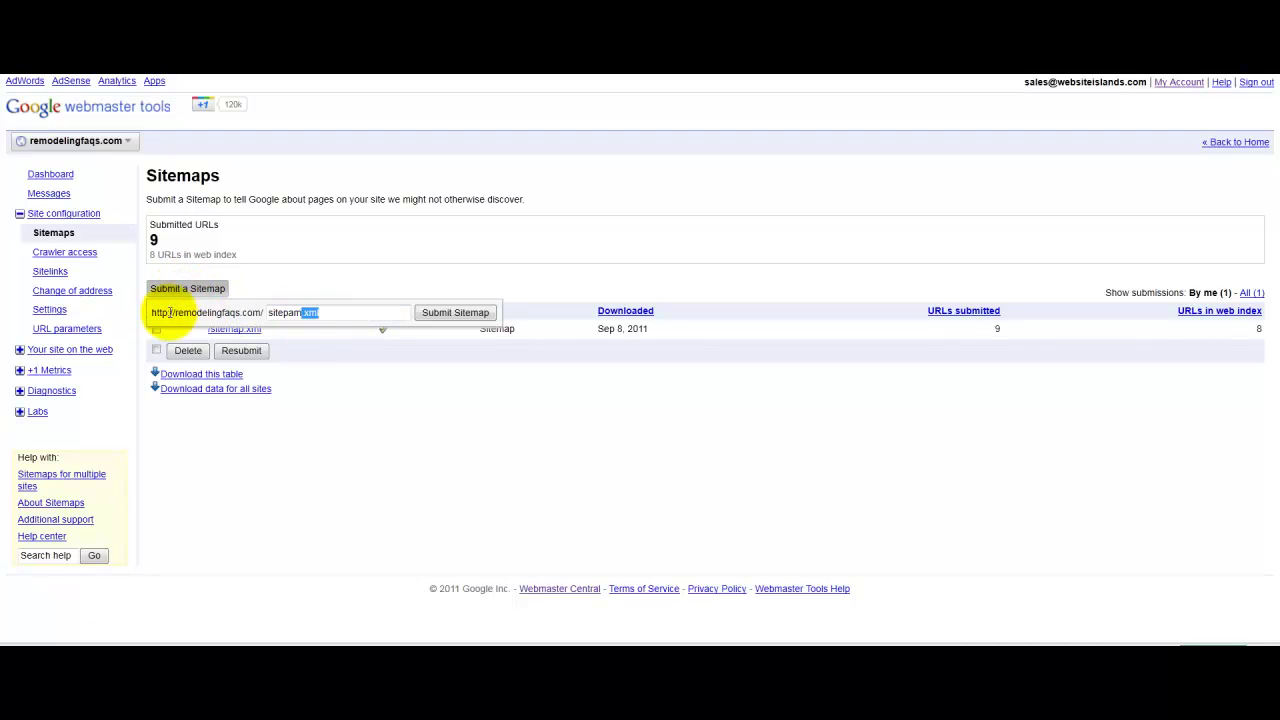
{"action": "left_click", "coordinate": [330, 315]}
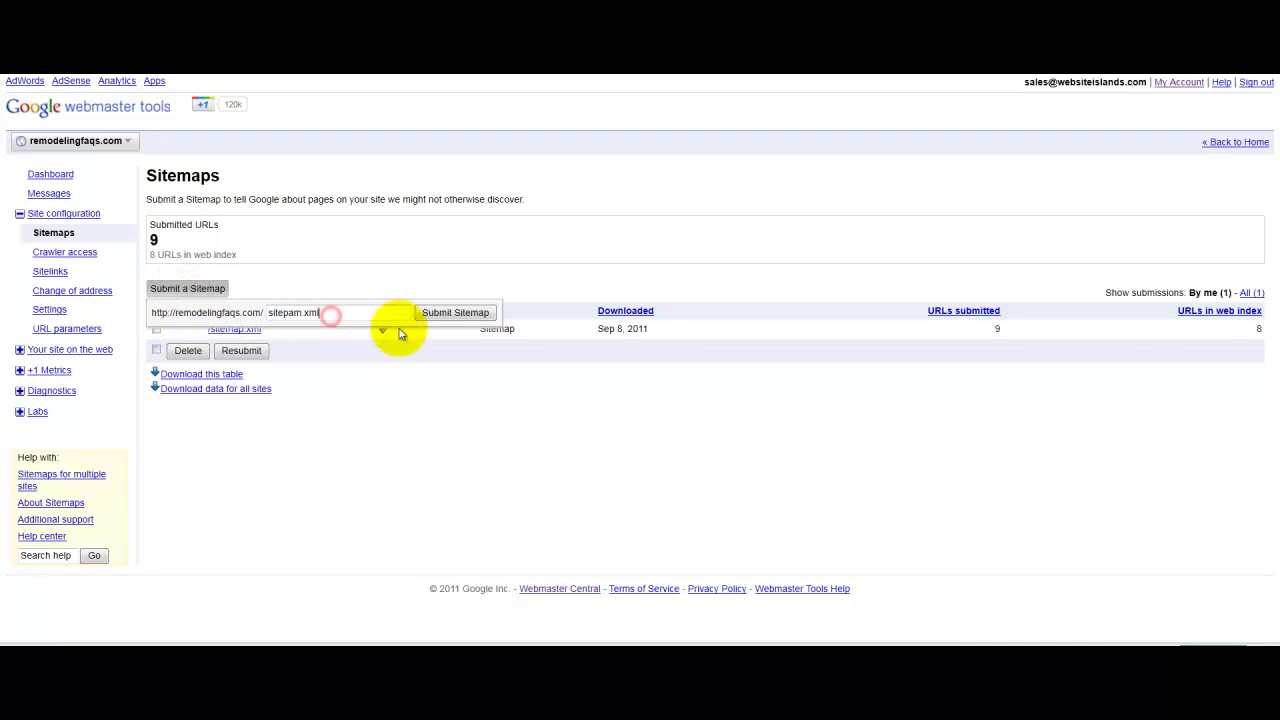
{"action": "left_click", "coordinate": [400, 428]}
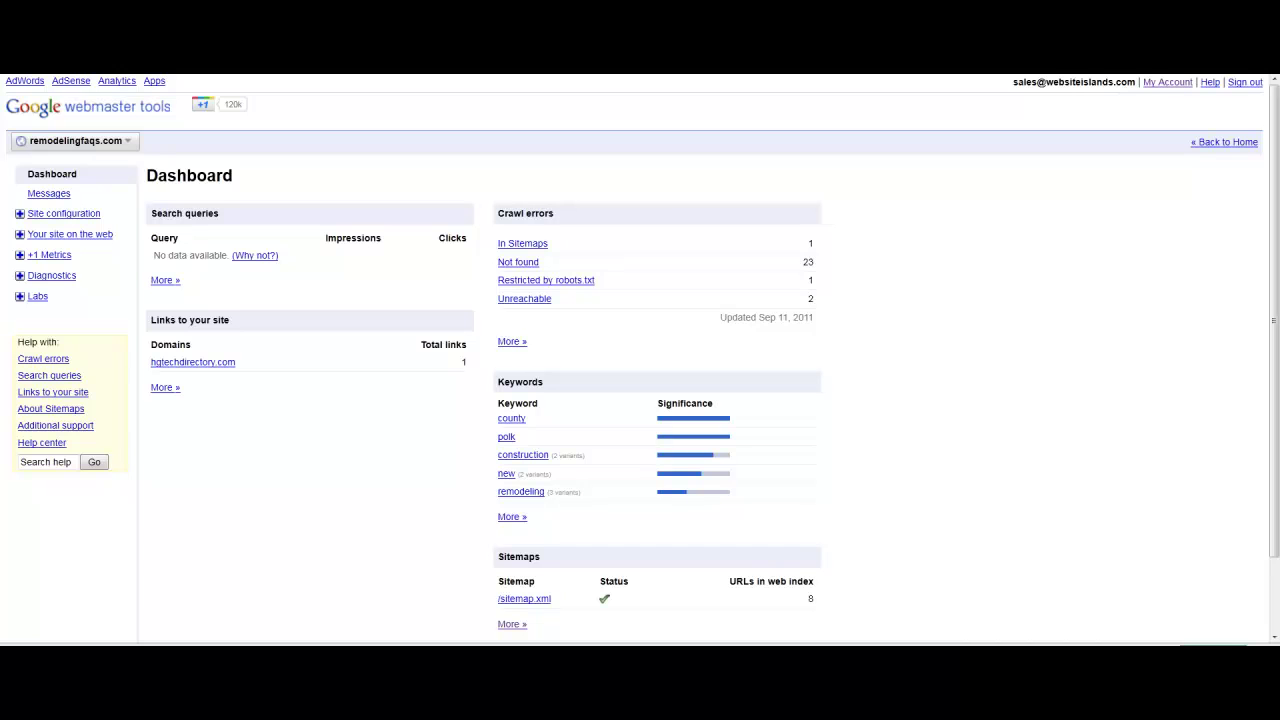
Return Home, open the remodelingfaqs.com dashboard, and go to Site configuration > Settings.
{"action": "left_click", "coordinate": [156, 369]}
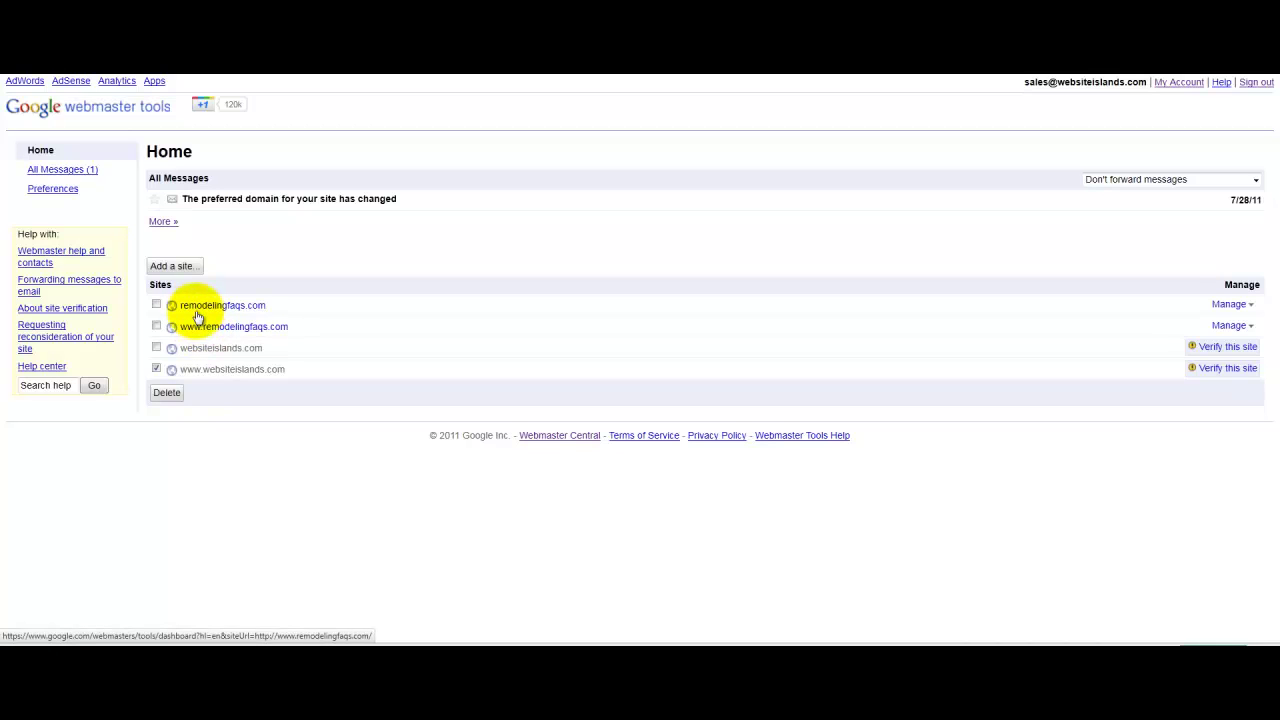
{"action": "left_click", "coordinate": [196, 308]}
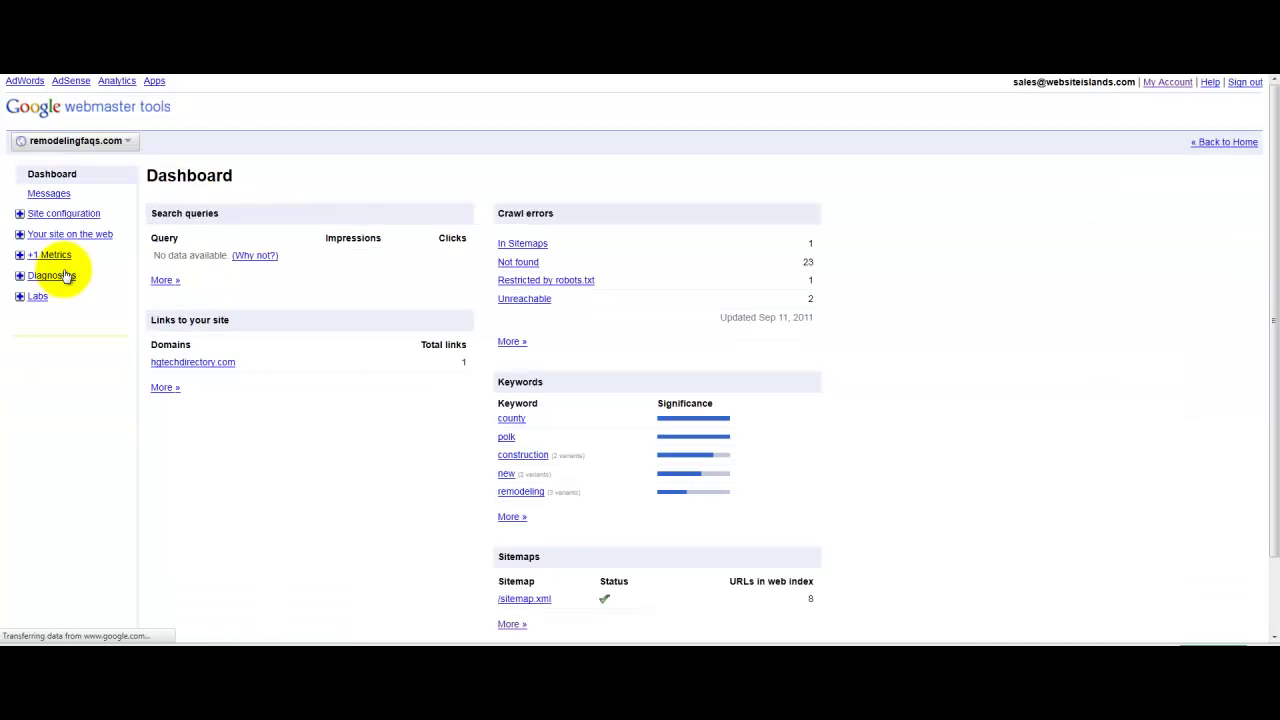
{"action": "left_click", "coordinate": [30, 213]}
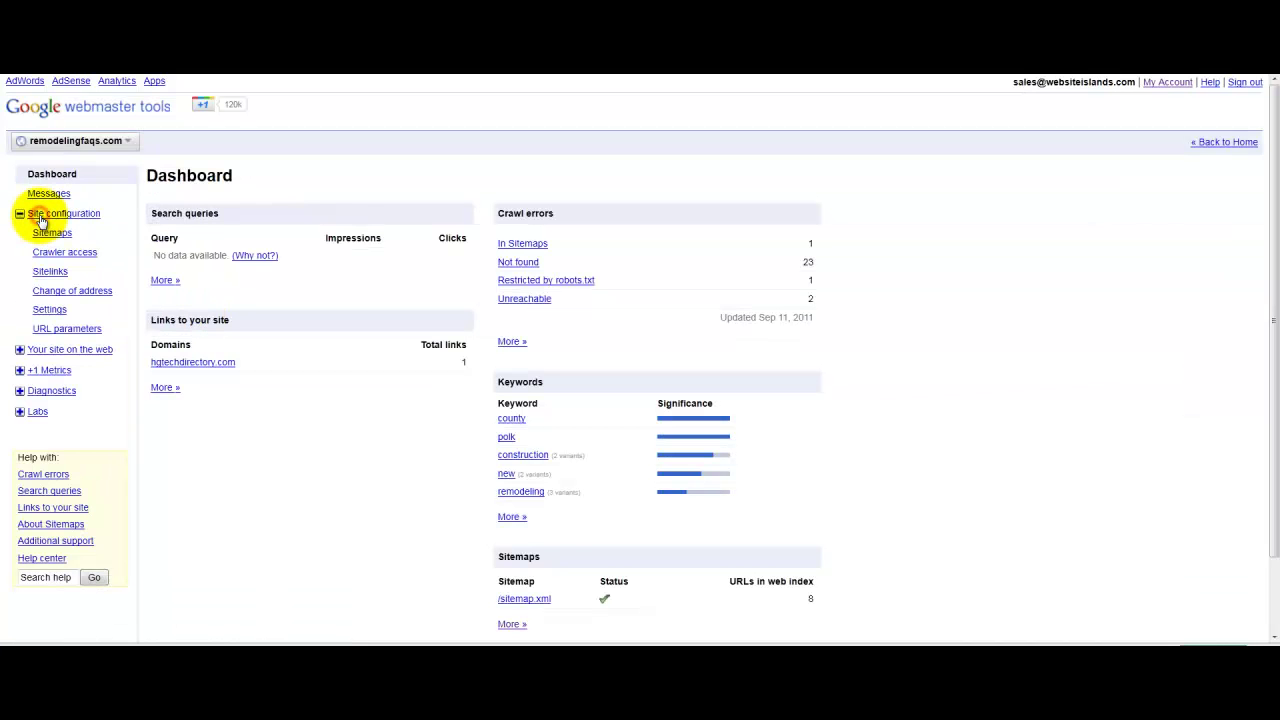
{"action": "left_click", "coordinate": [49, 310]}
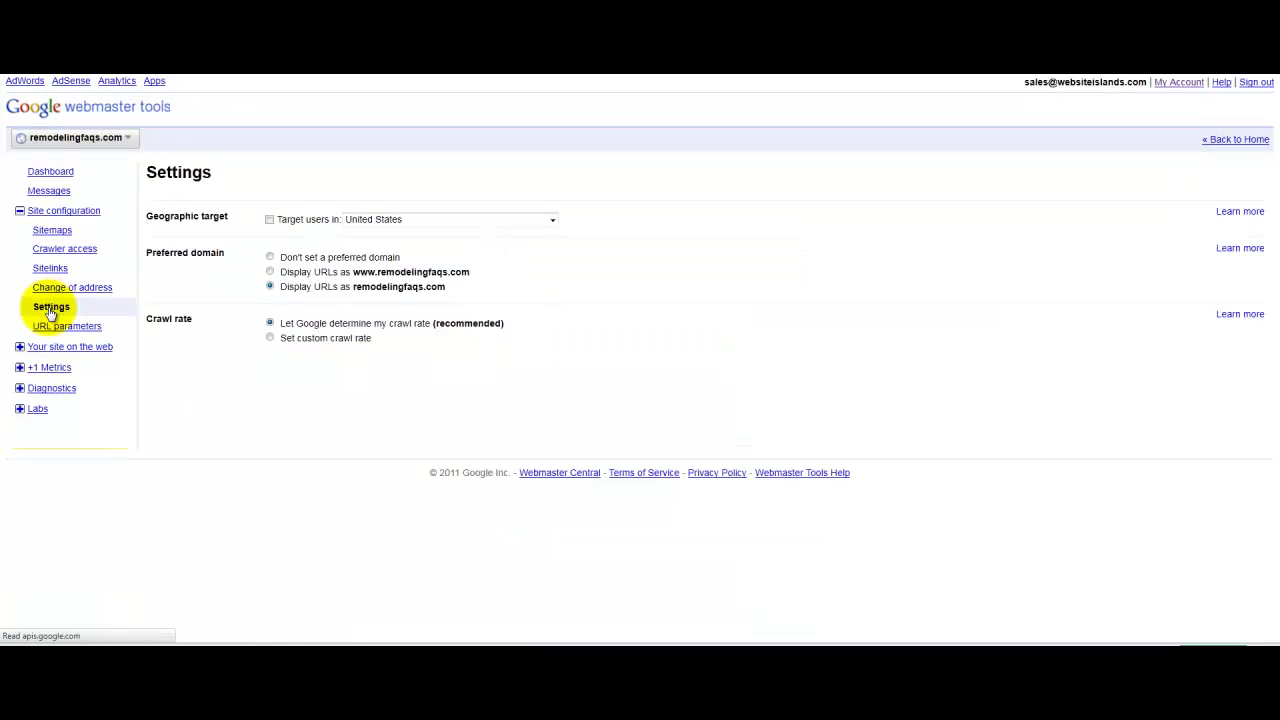
Select 'Display URLs as remodelingfaqs.com' as the preferred domain and highlight the chosen option.
{"action": "left_click", "coordinate": [269, 289]}
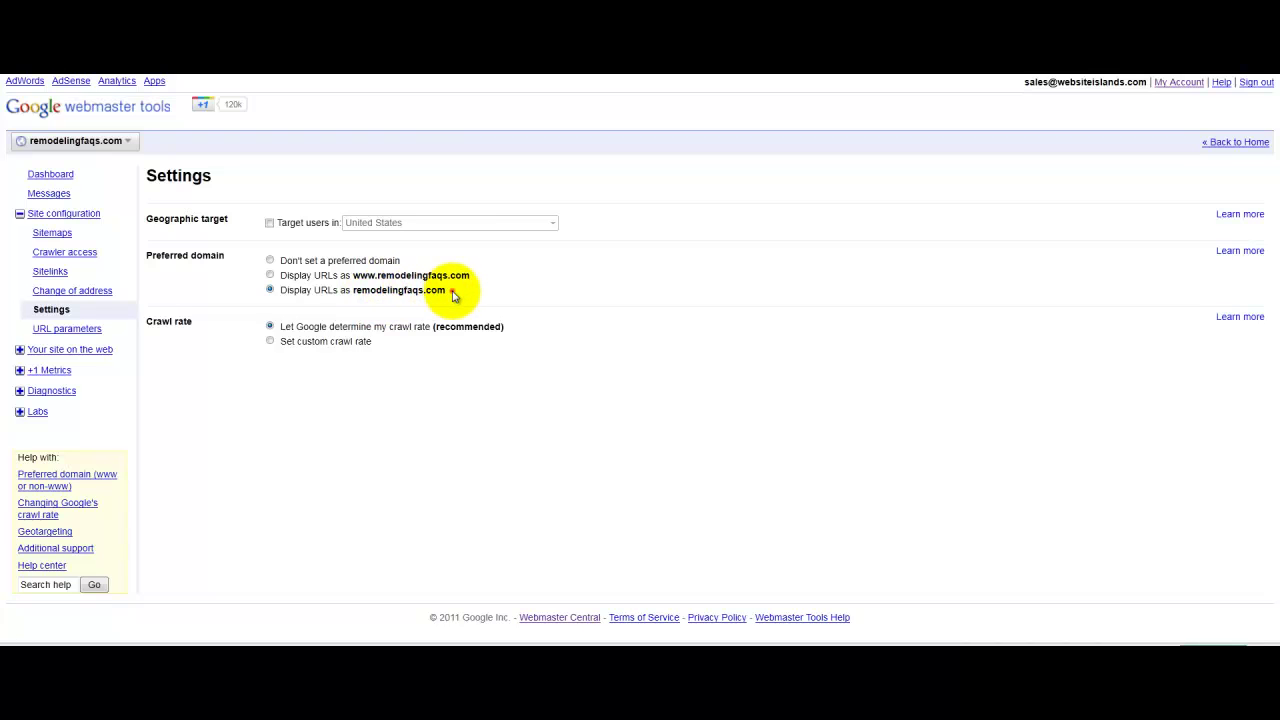
{"action": "left_click_drag", "start_coordinate": [452, 290], "coordinate": [265, 289]}
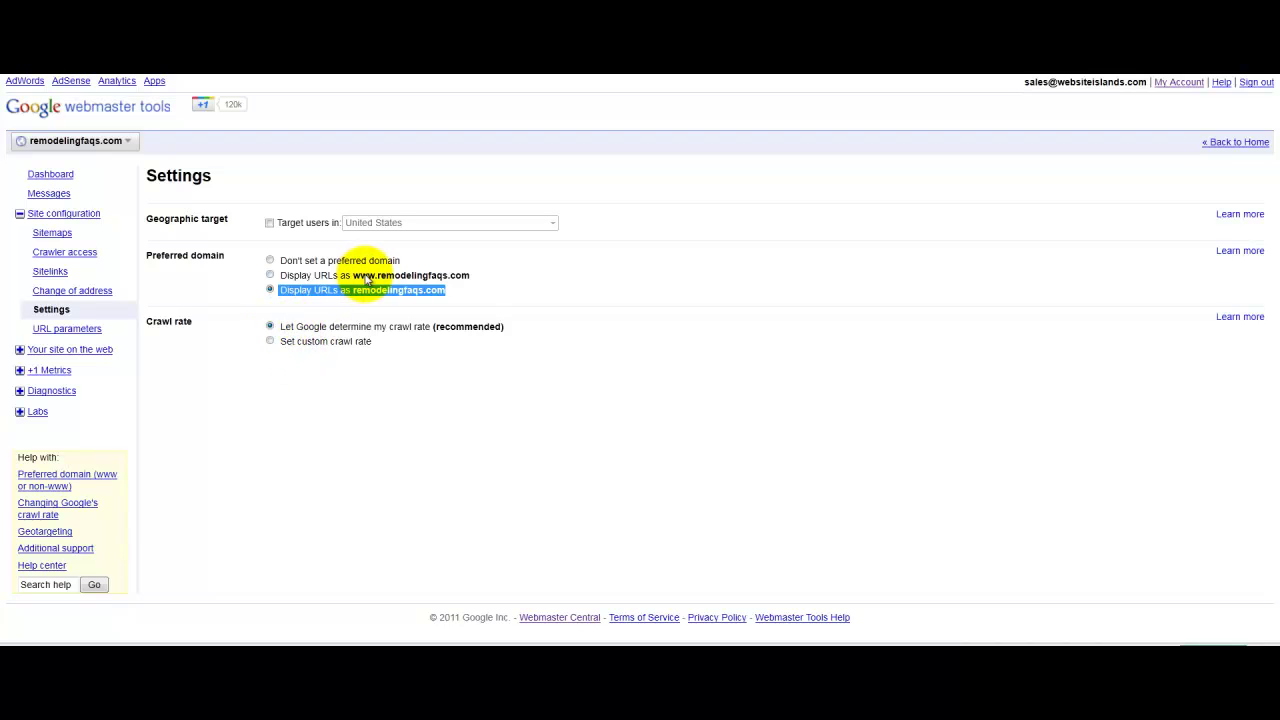
{"action": "left_click_drag", "start_coordinate": [368, 275], "coordinate": [473, 293]}
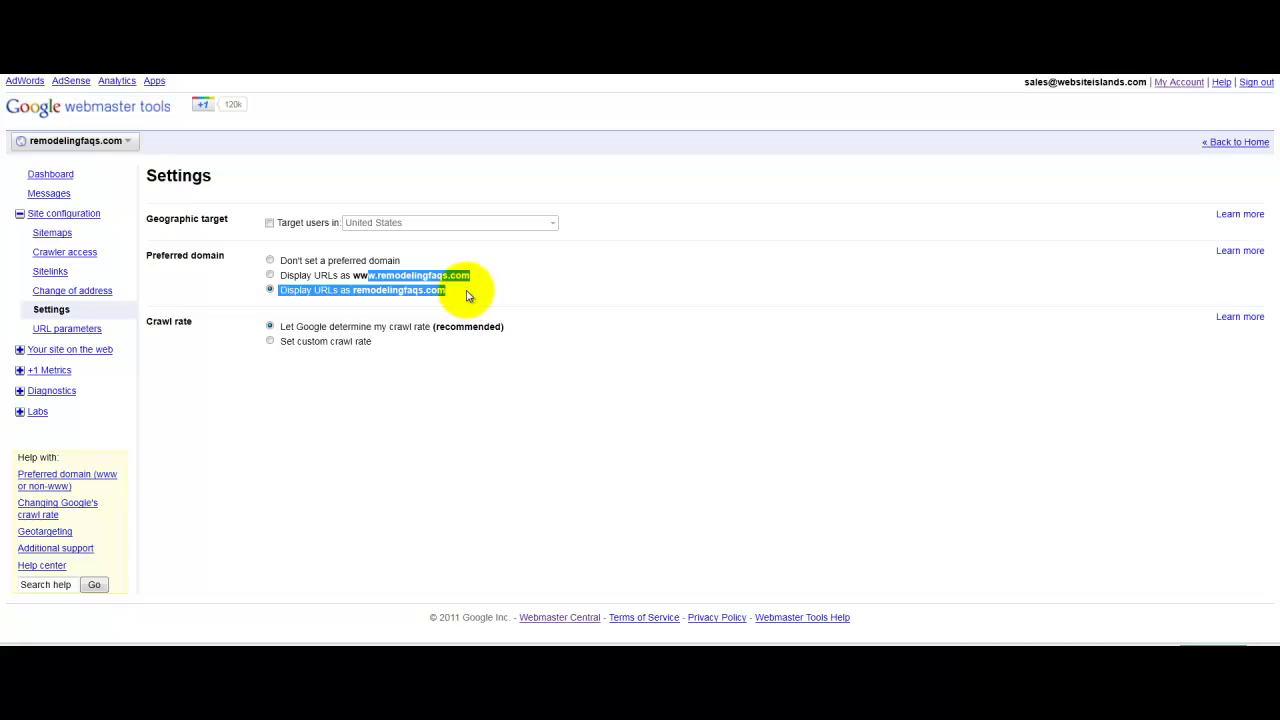
{"action": "left_click_drag", "start_coordinate": [468, 294], "coordinate": [268, 275]}
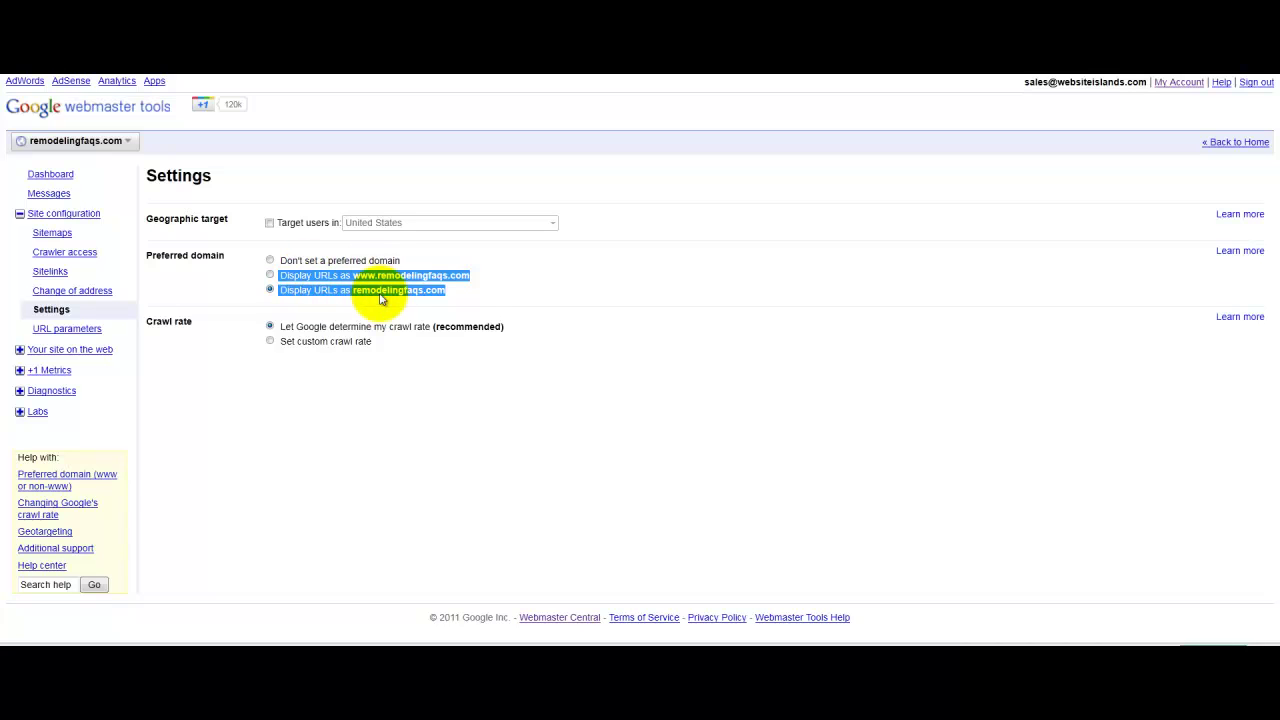
{"action": "left_click", "coordinate": [494, 288]}
{"action": "left_click_drag", "start_coordinate": [494, 288], "coordinate": [272, 290]}
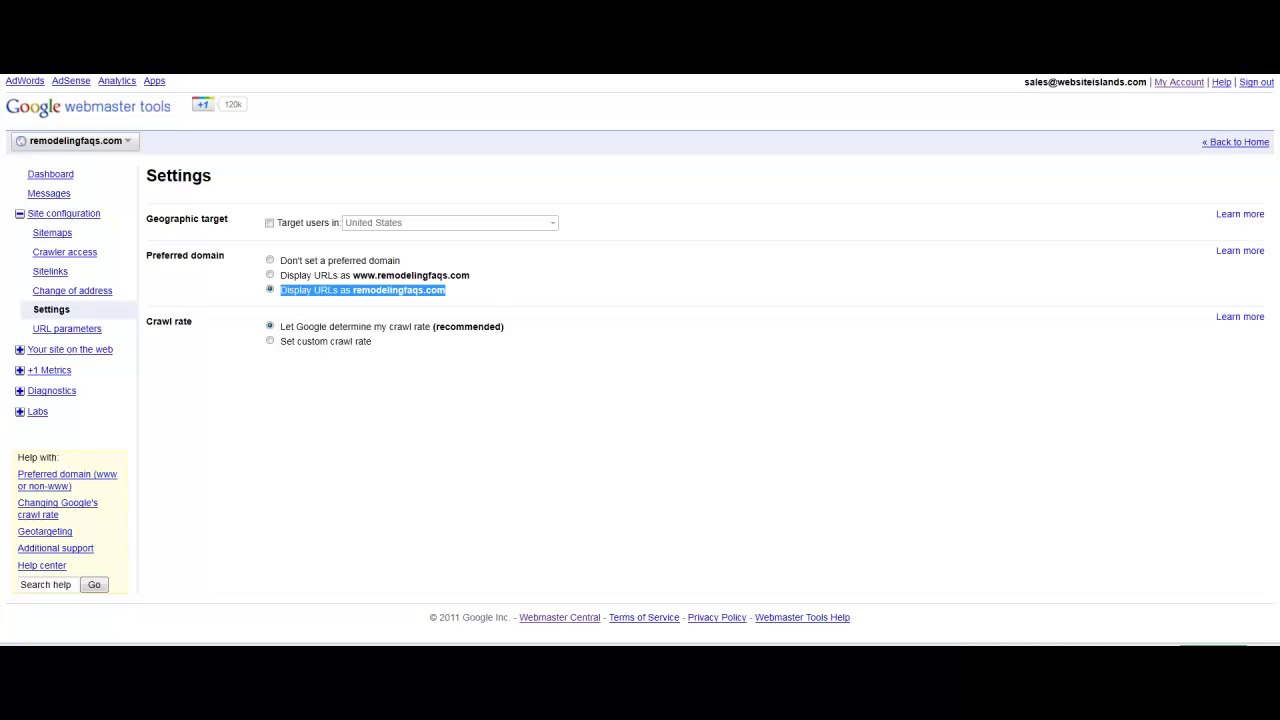
{"action": "left_click", "coordinate": [462, 293]}
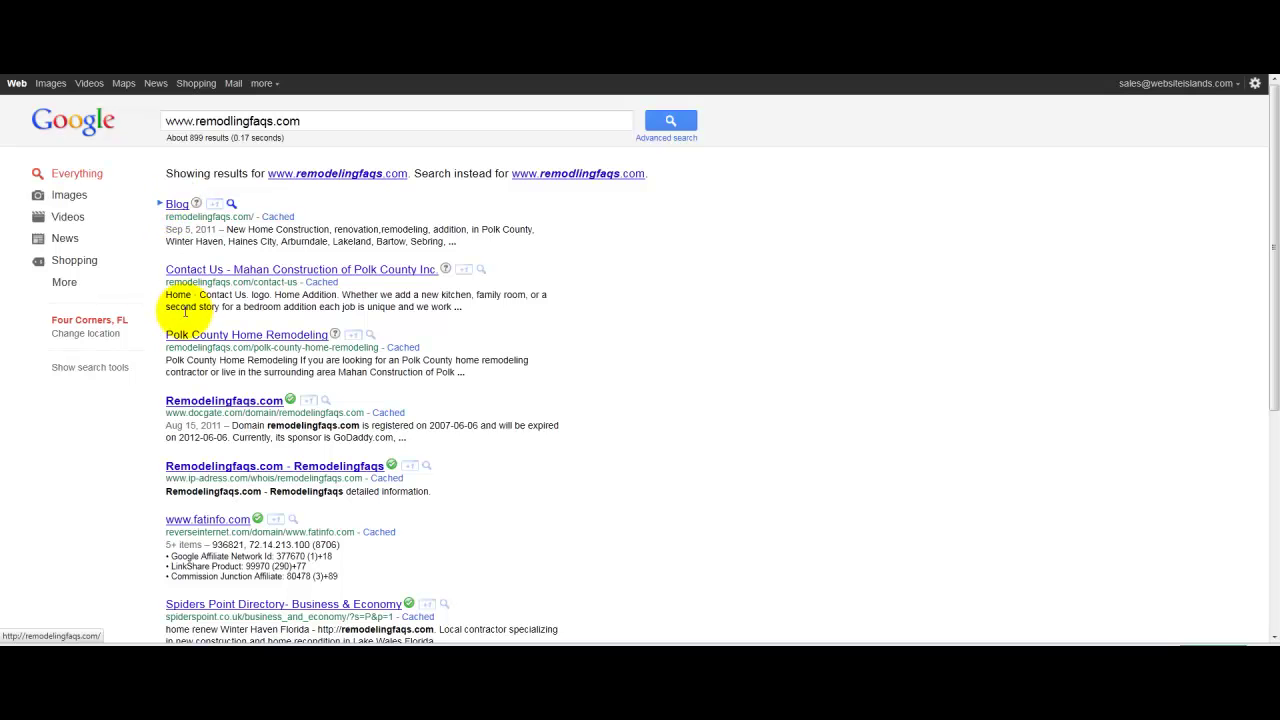
Highlight the non-www remodelingfaqs.com address in a search result, then open the Blog result.
{"action": "left_click_drag", "start_coordinate": [166, 350], "coordinate": [231, 349]}
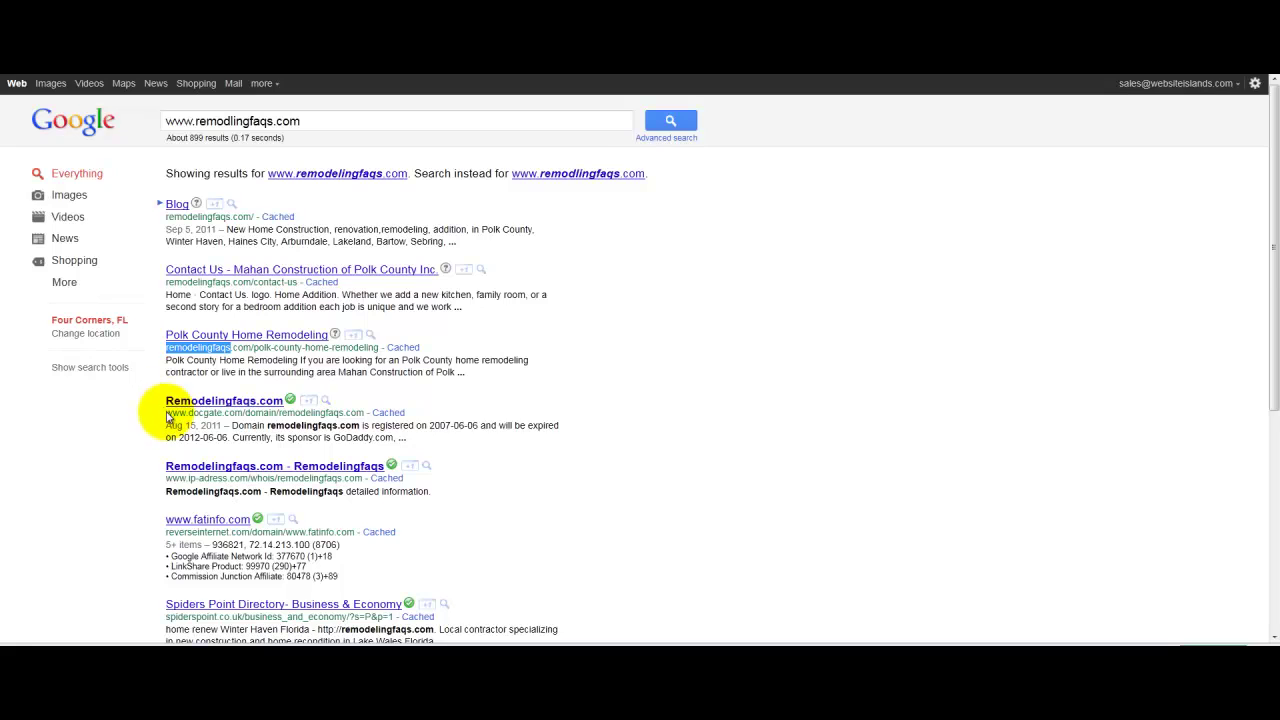
{"action": "scroll", "coordinate": [172, 395], "scroll_direction": "down", "scroll_amount": 1}
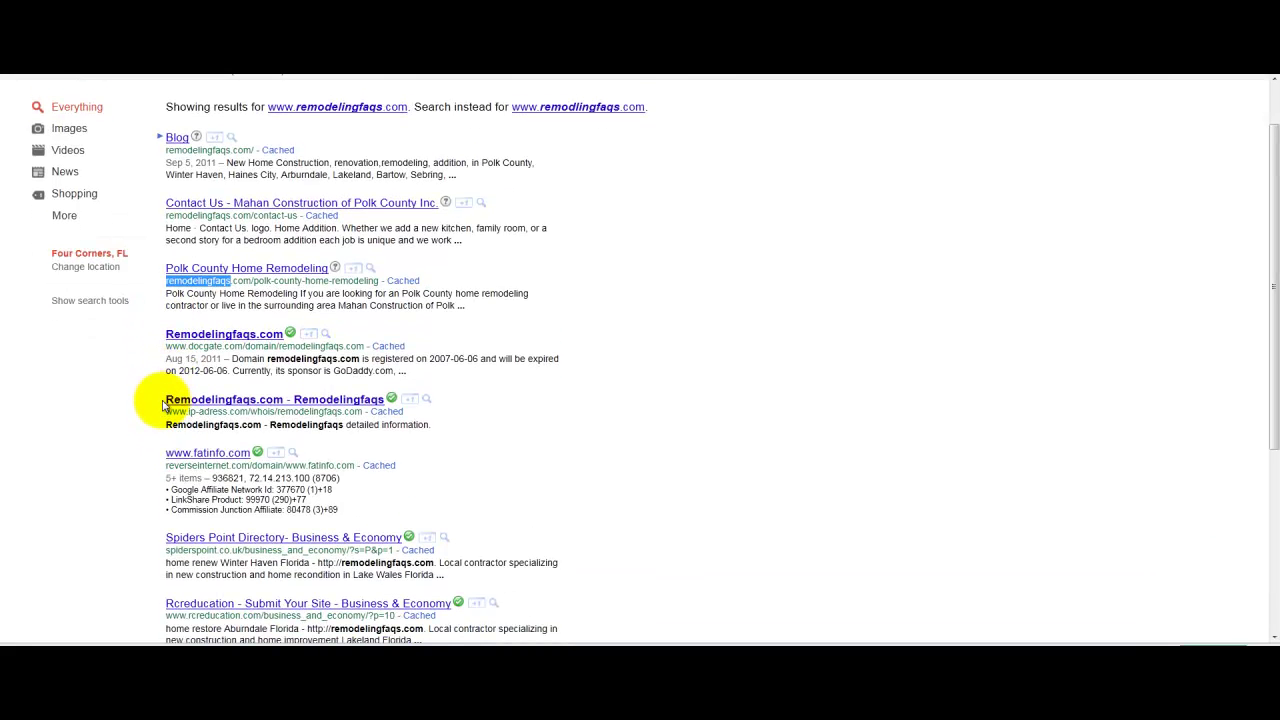
{"action": "scroll", "coordinate": [160, 408], "scroll_direction": "up", "scroll_amount": 1}
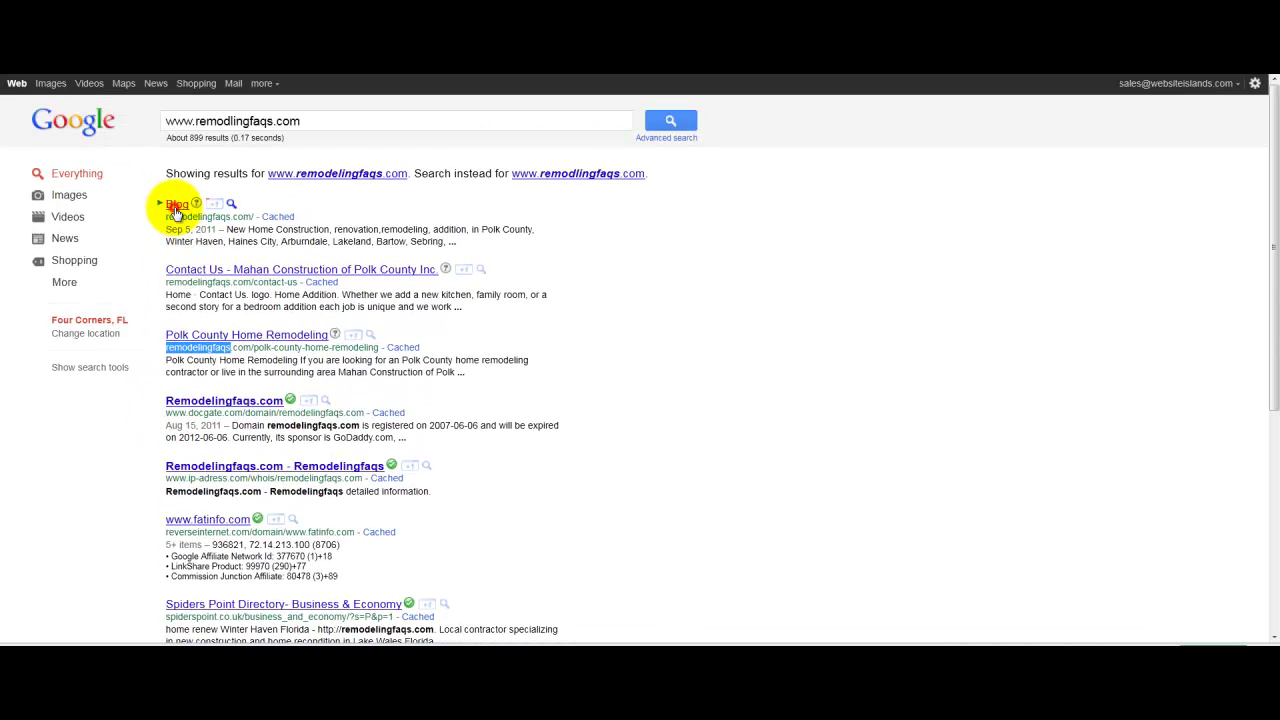
{"action": "left_click", "coordinate": [175, 212]}
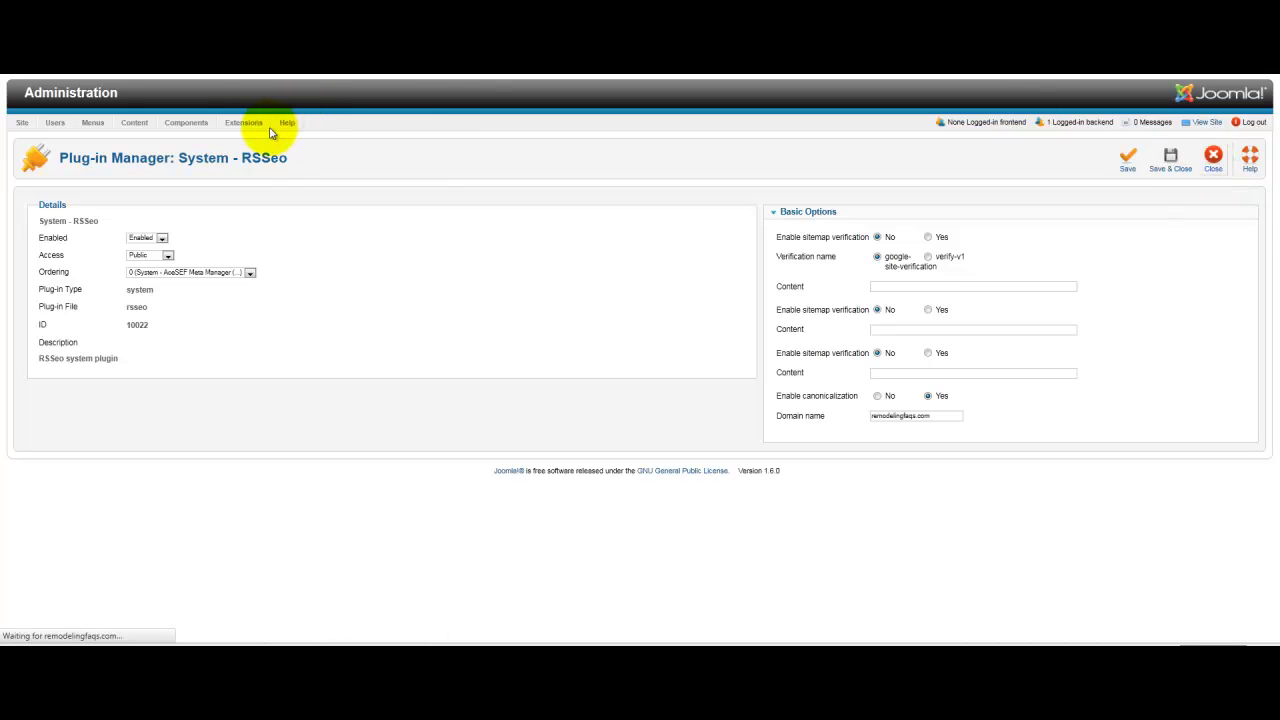
{"action": "mouse_move", "coordinate": [241, 130]}
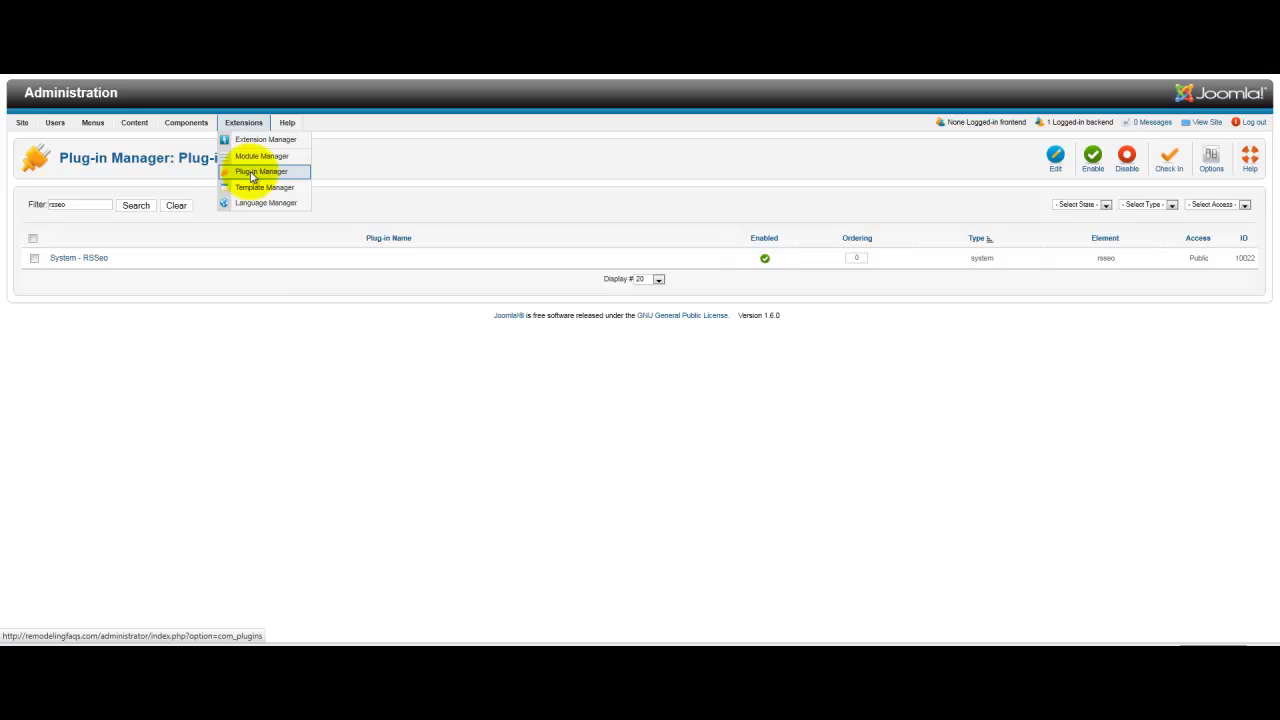
{"action": "left_click_drag", "start_coordinate": [85, 205], "coordinate": [44, 205]}
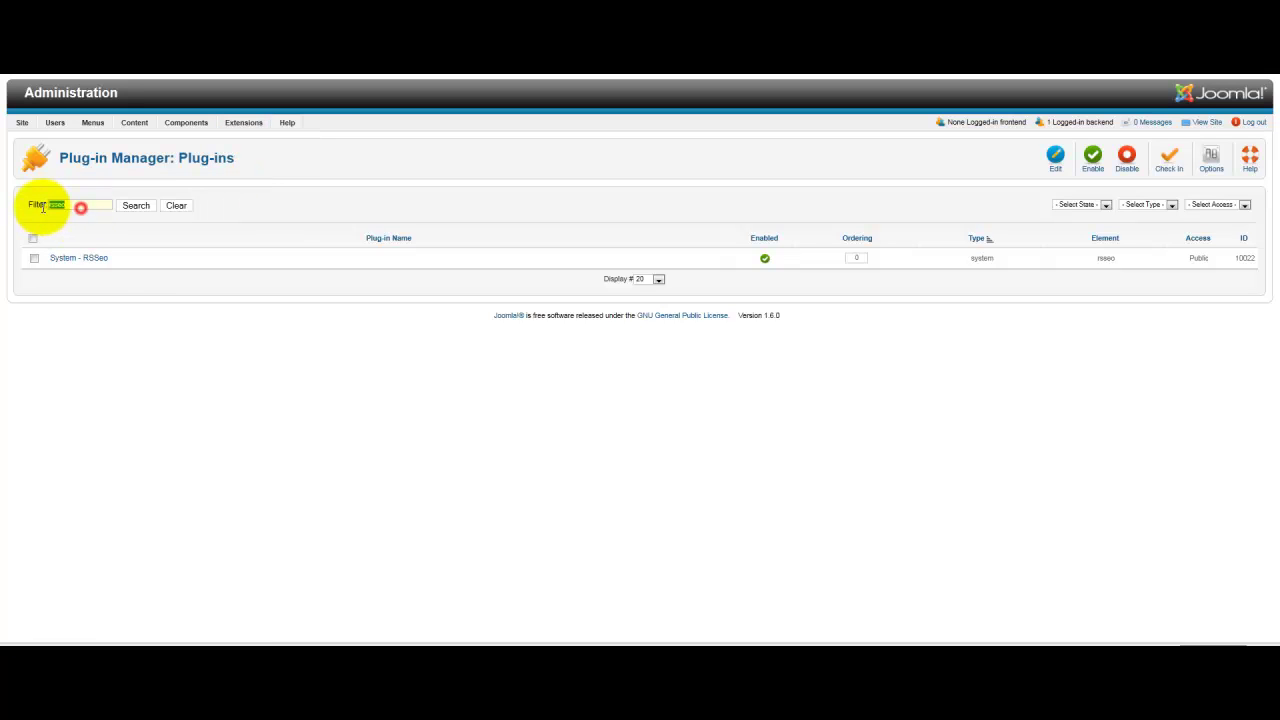
{"action": "left_click", "coordinate": [77, 259]}
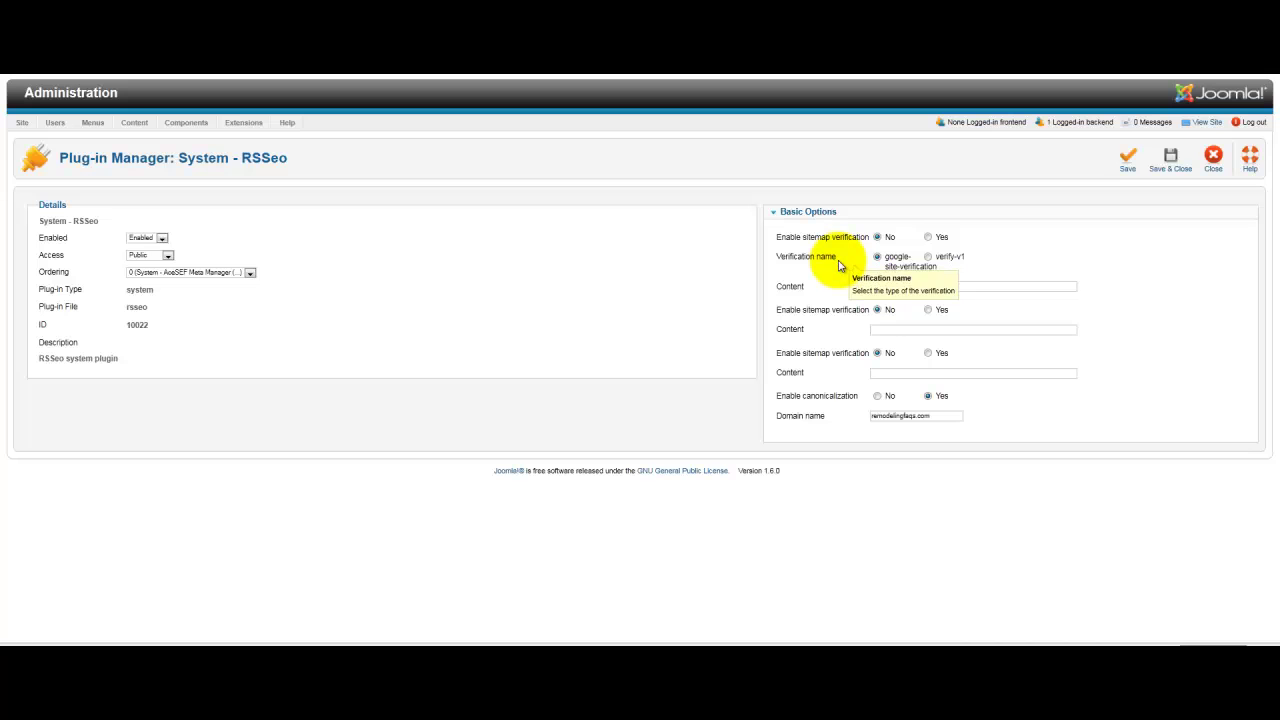
{"action": "mouse_move", "coordinate": [836, 285]}
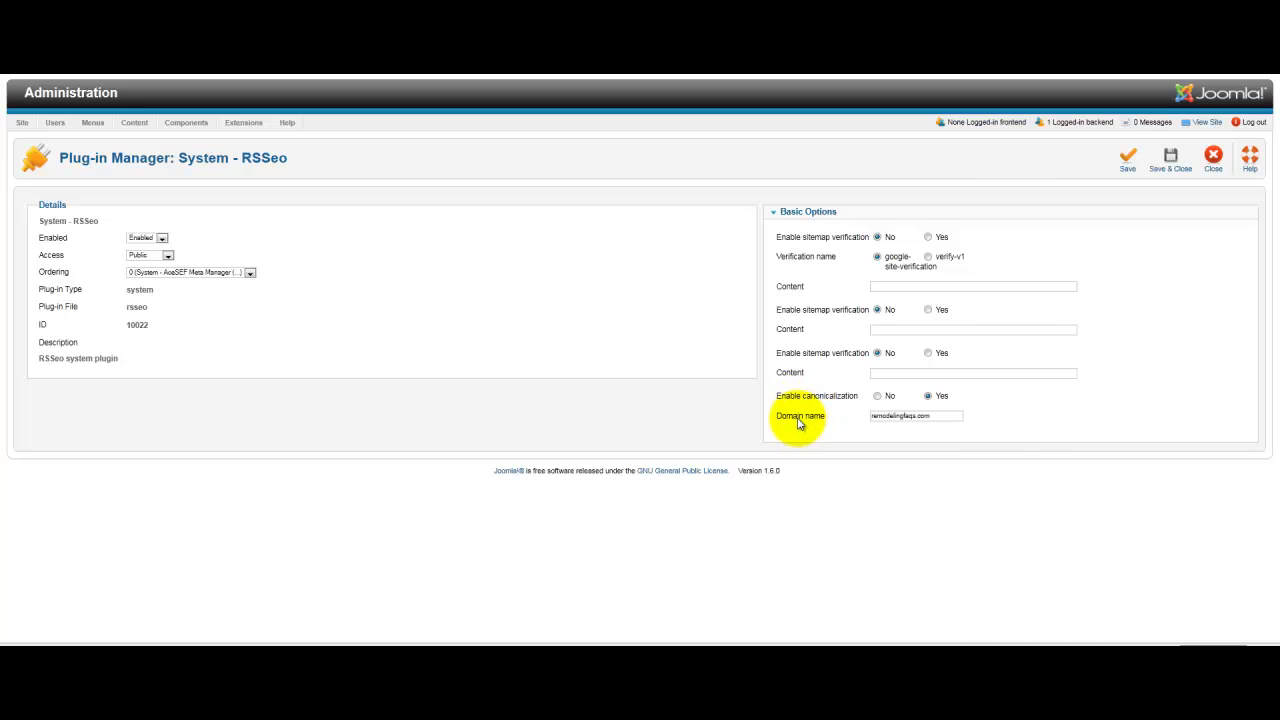
{"action": "left_click", "coordinate": [872, 418]}
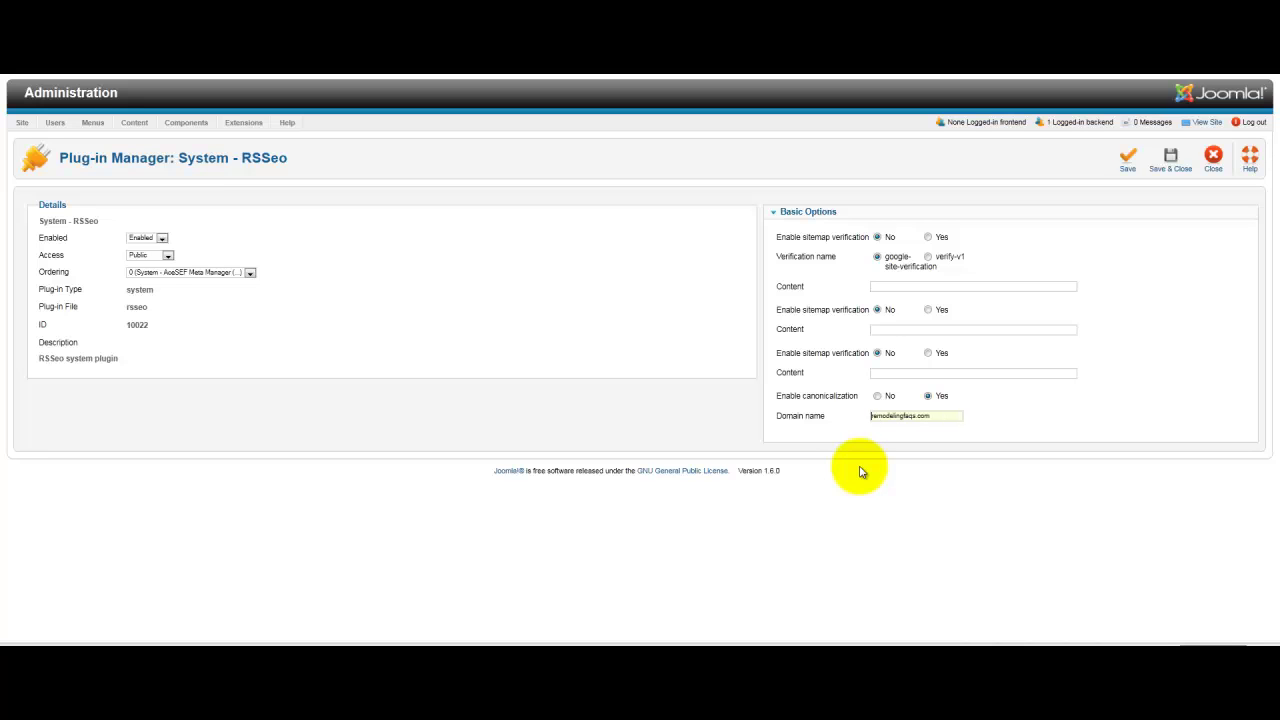
{"action": "left_click", "coordinate": [871, 543]}
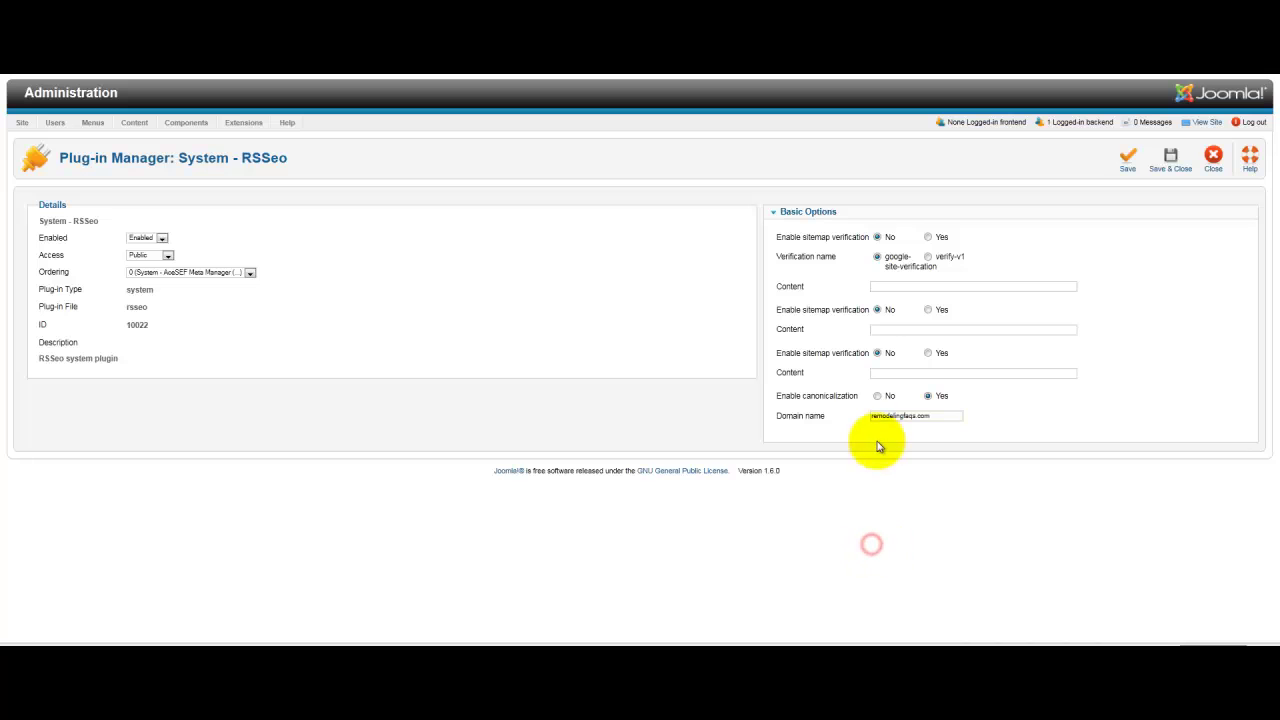
{"action": "left_click_drag", "start_coordinate": [872, 417], "coordinate": [940, 420]}
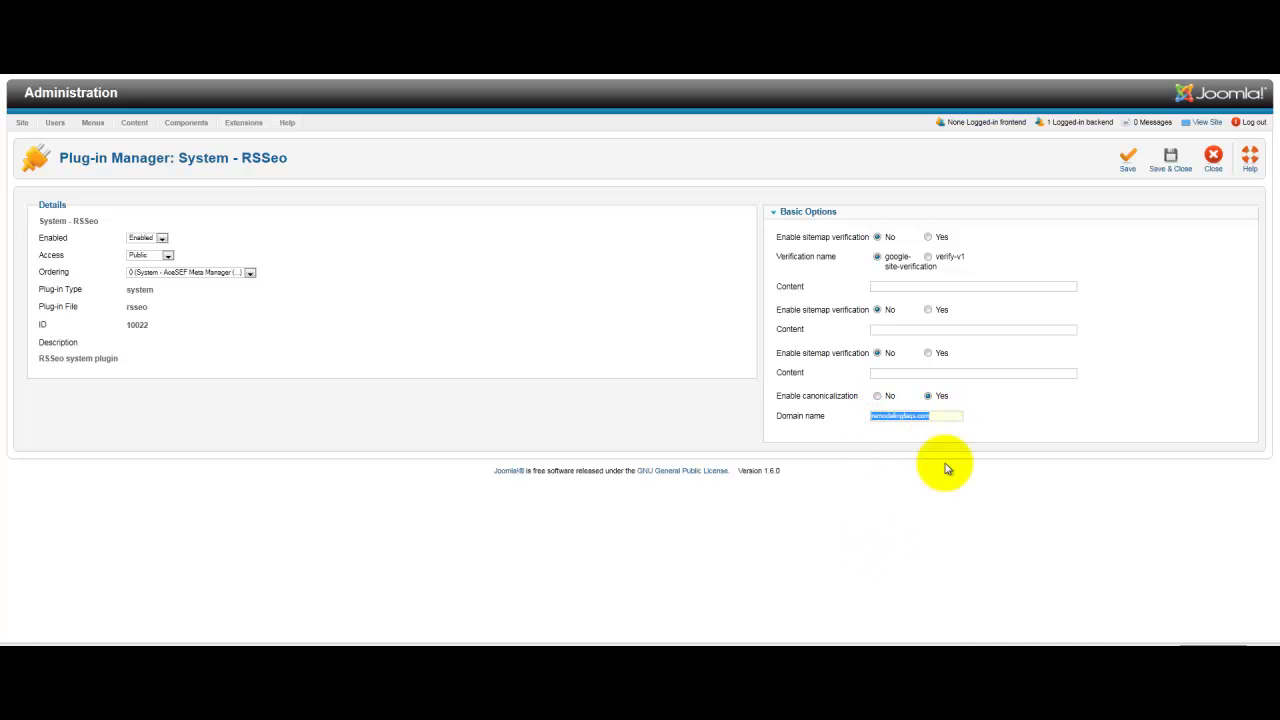